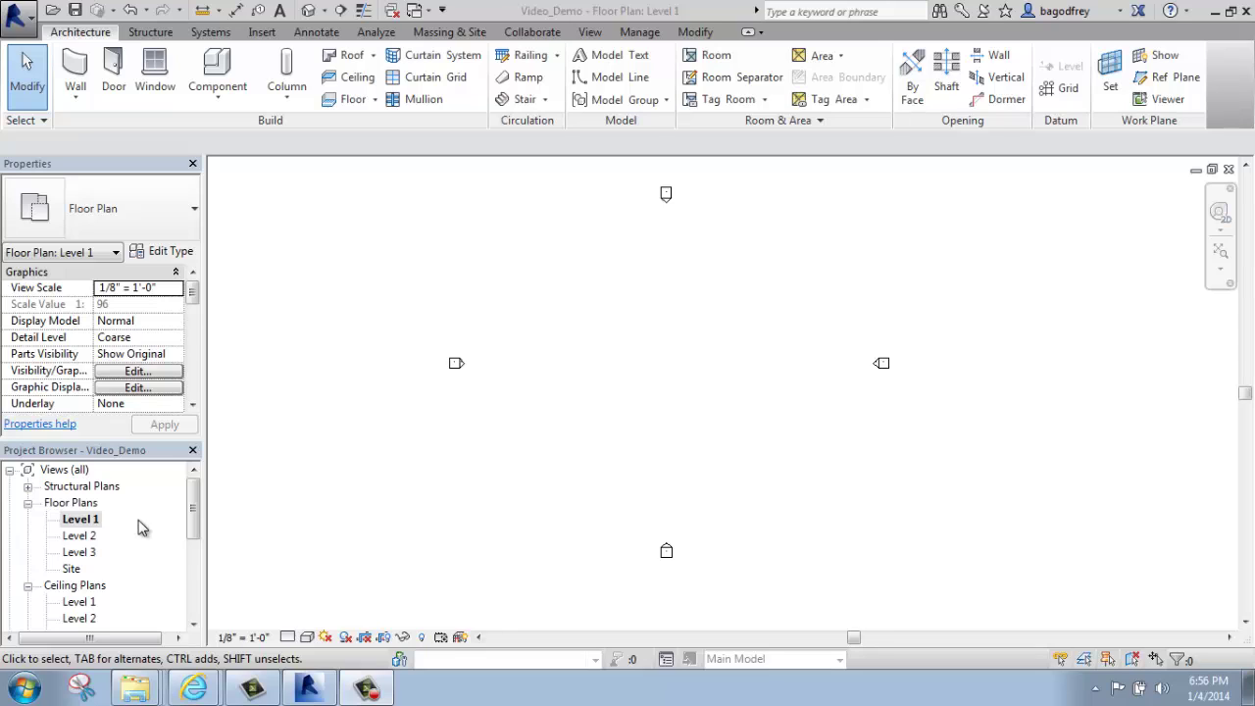
# Draw a vertical grid line upward on the Level 1 floor plan, between the west and north elevation markers
pyautogui.click(88, 520)
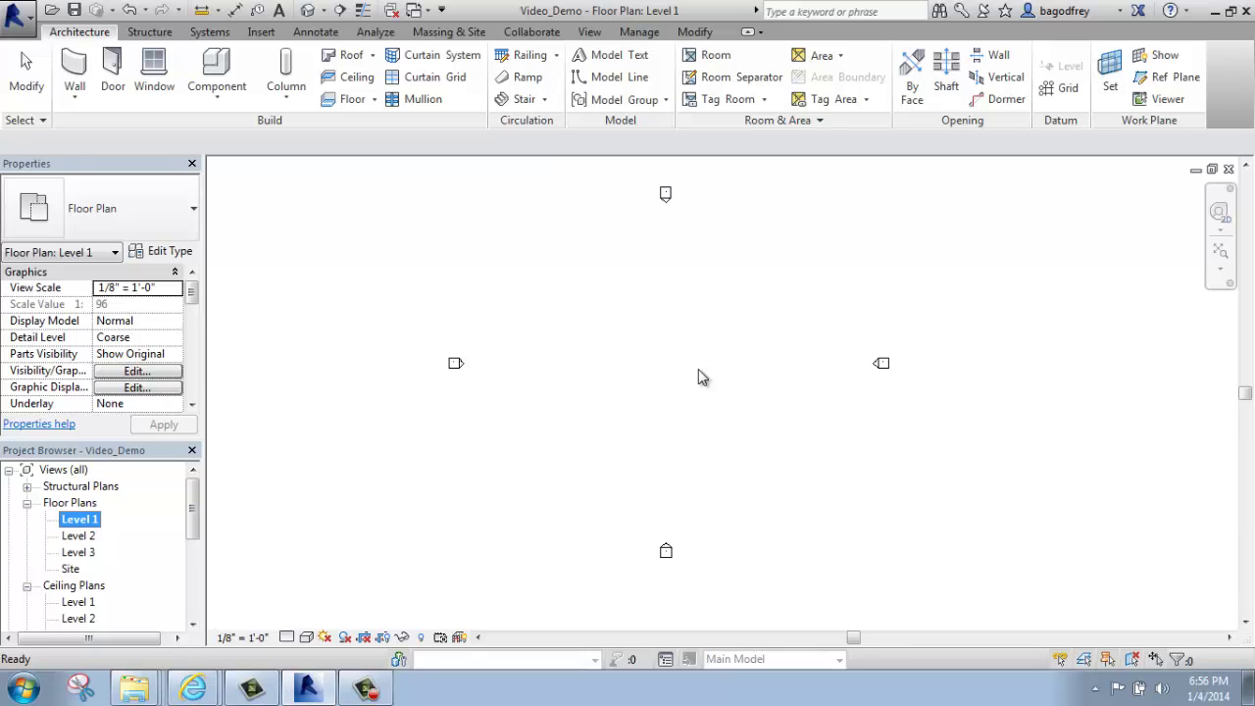
pyautogui.click(1048, 90)
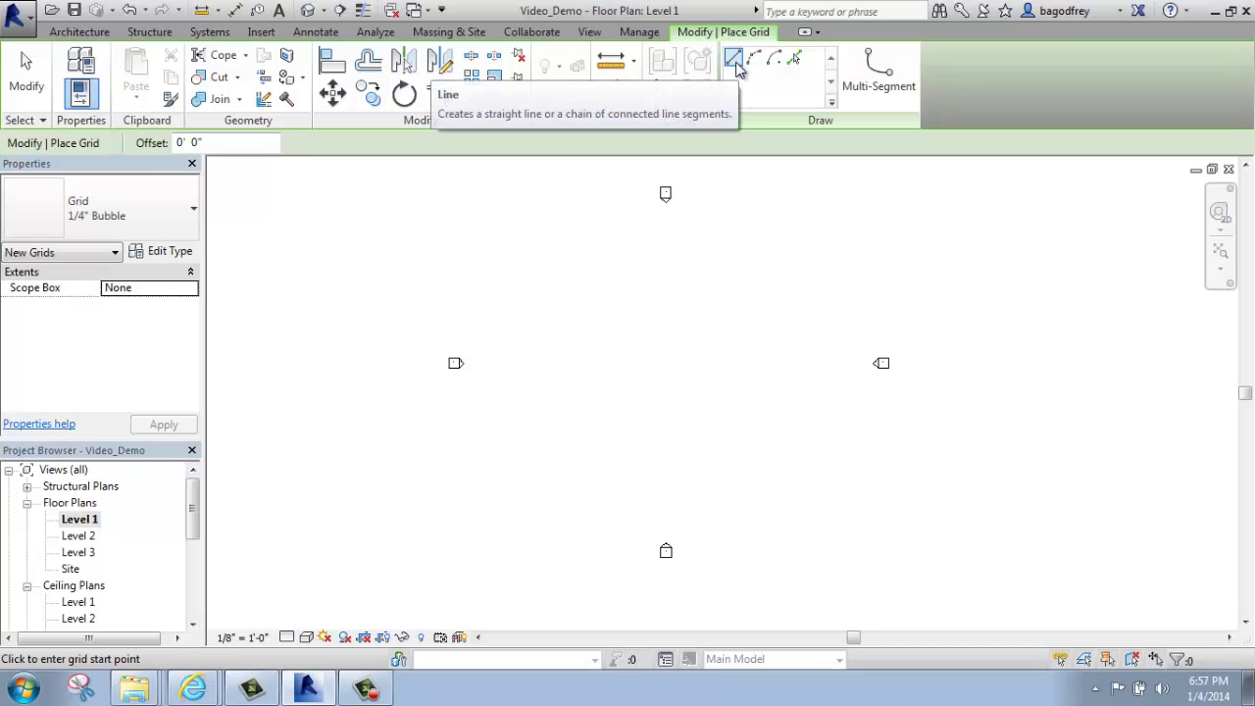
pyautogui.click(570, 507)
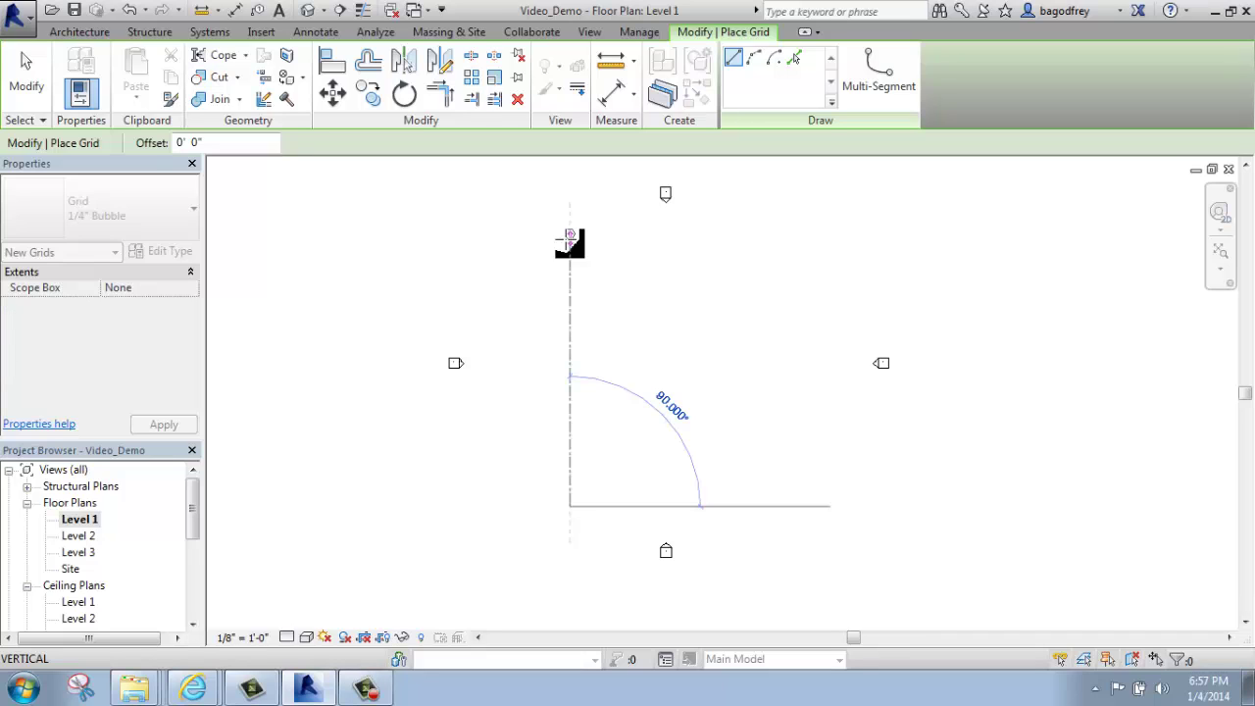
pyautogui.click(569, 242)
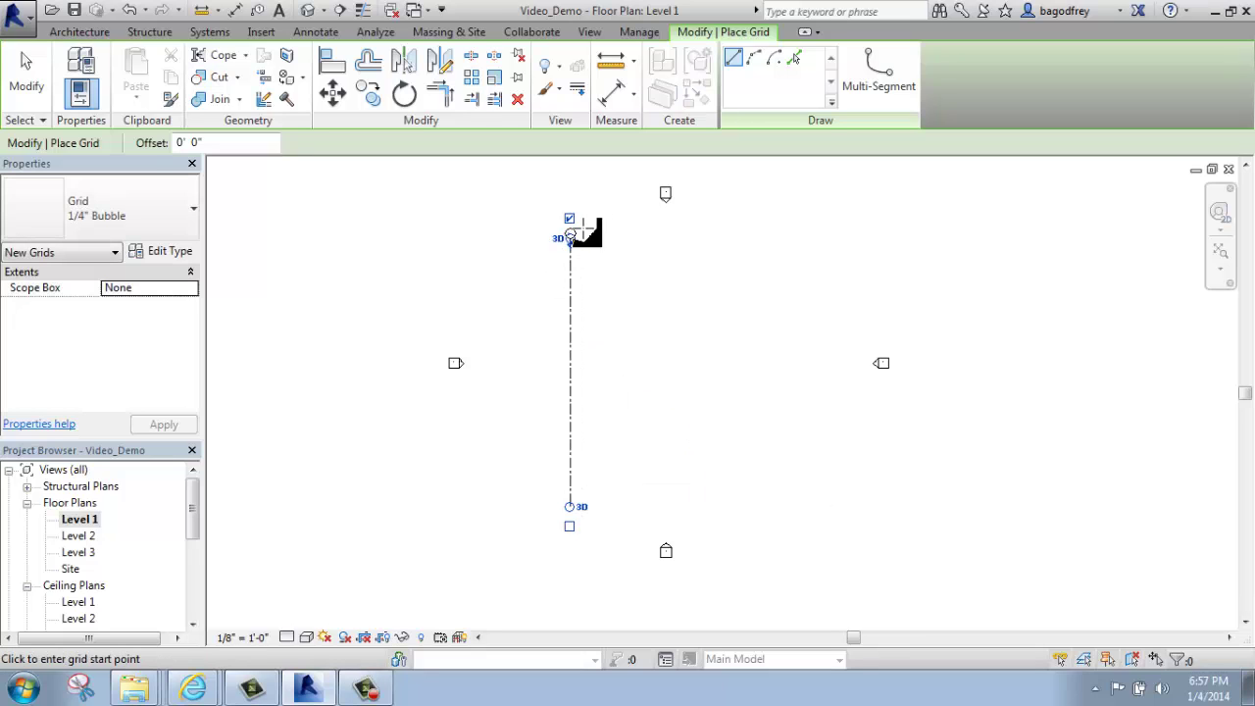
pyautogui.scroll(5, 574, 241)
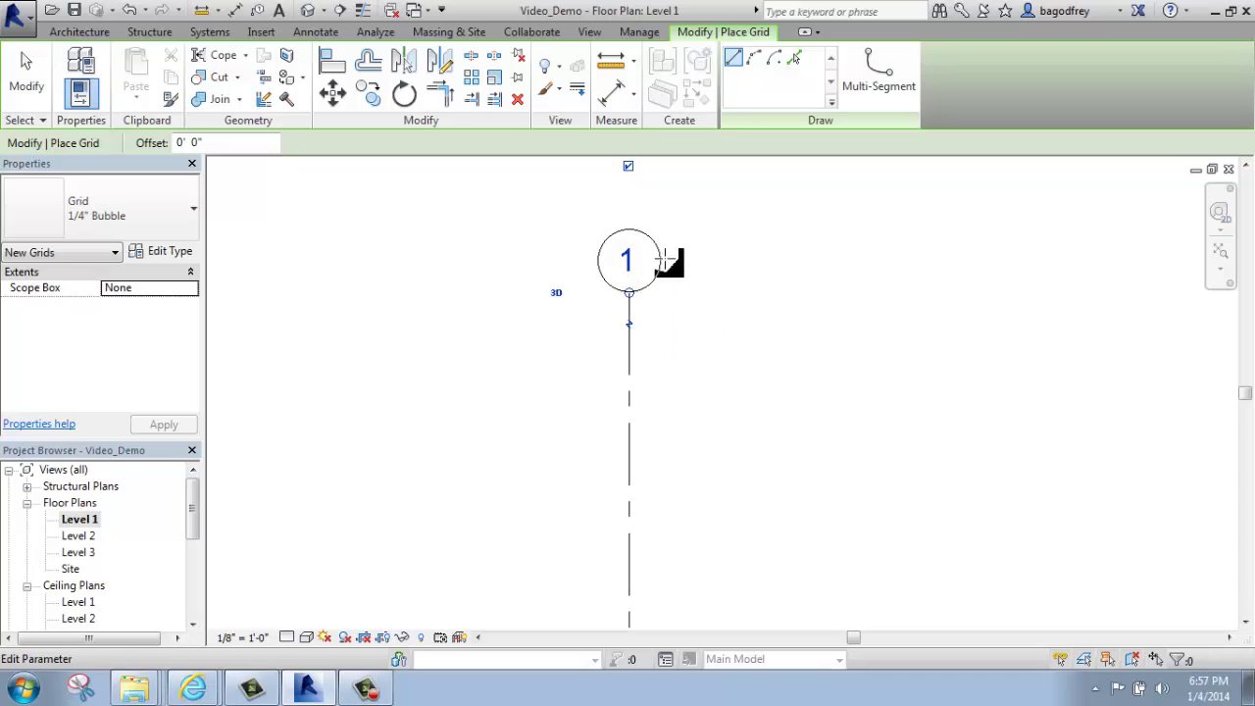
pyautogui.scroll(-5, 645, 260)
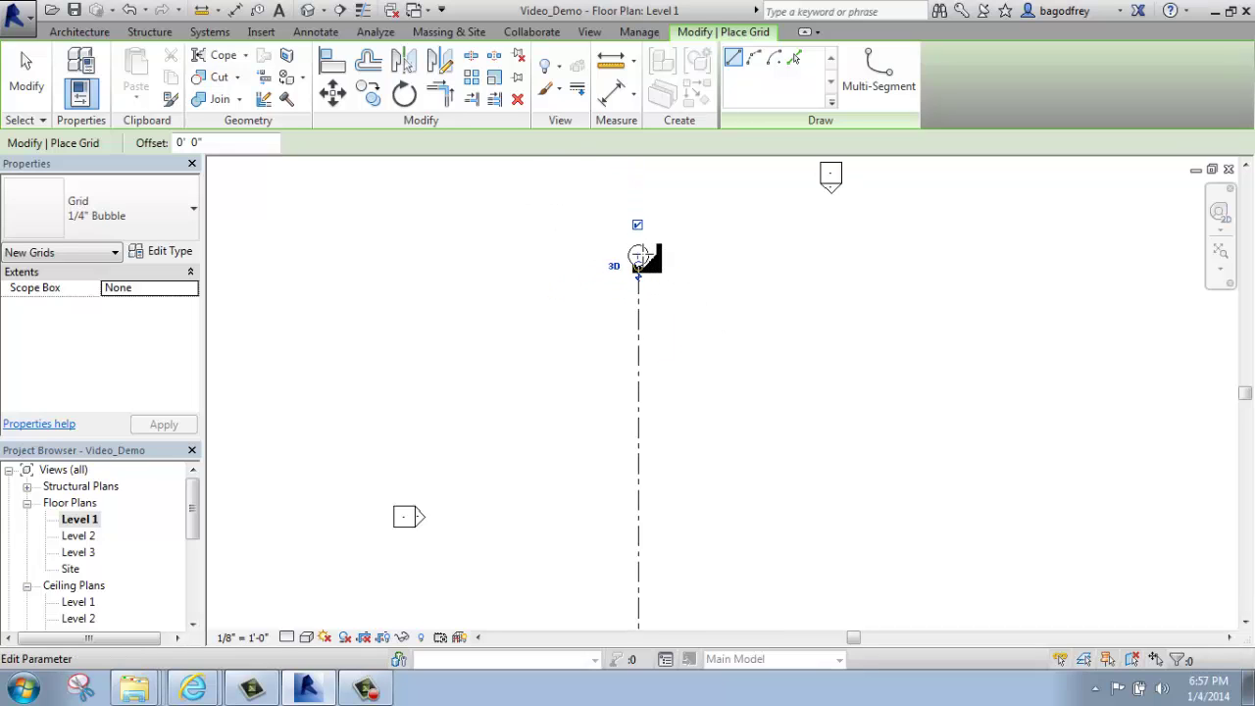
pyautogui.scroll(-3, 642, 259)
pyautogui.moveTo(683, 328); pyautogui.dragTo(559, 300, button='middle')
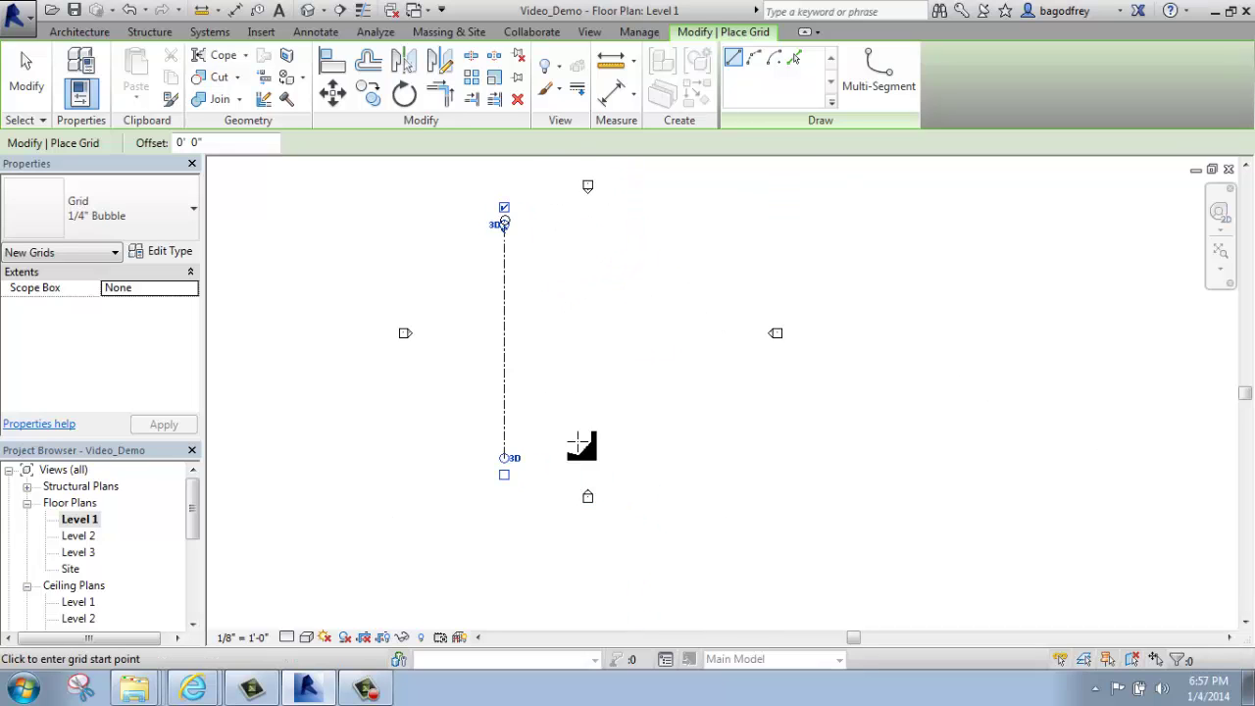
# Draw two more vertical grid lines aligned with the first, spaced about 48' and then about 64' to its right
pyautogui.click(611, 458)
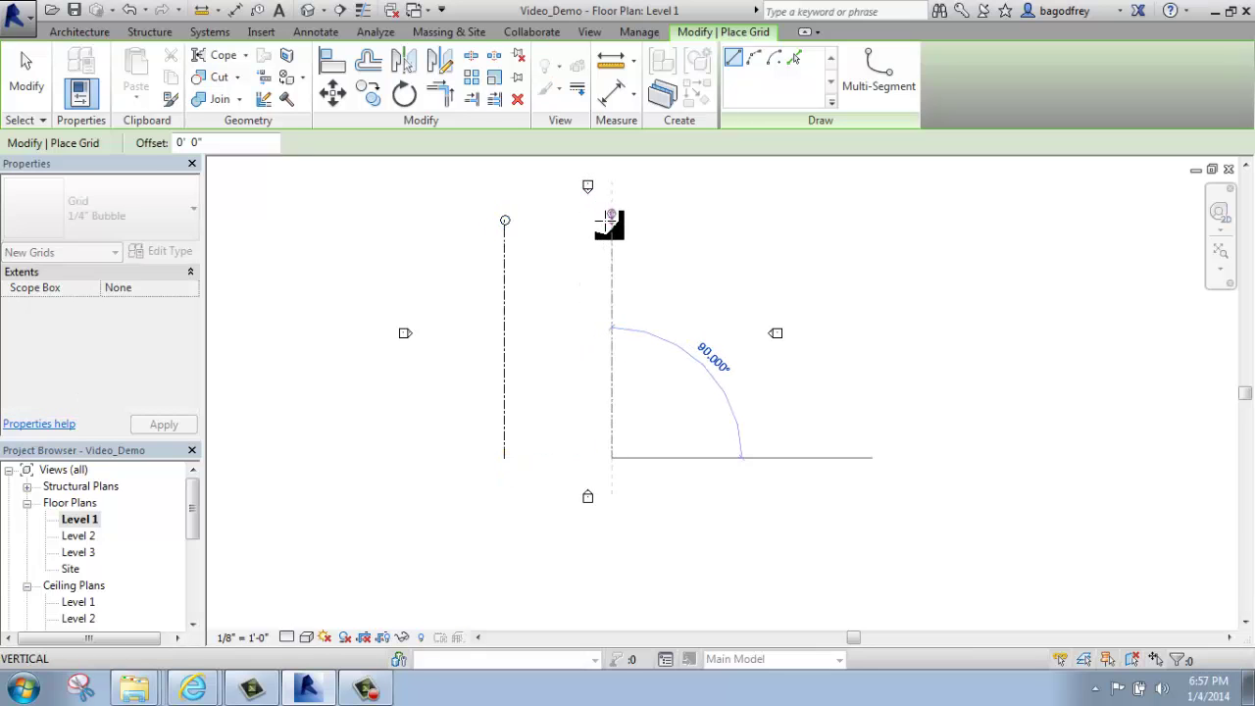
pyautogui.click(609, 224)
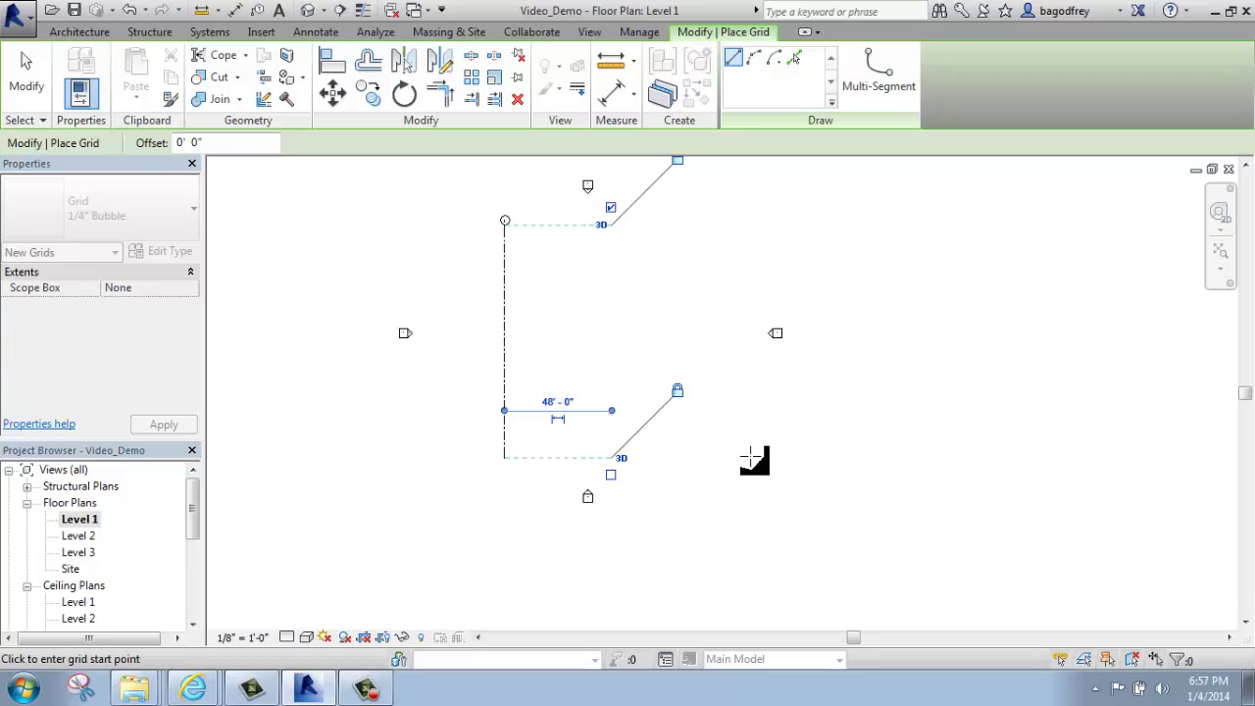
pyautogui.click(751, 454)
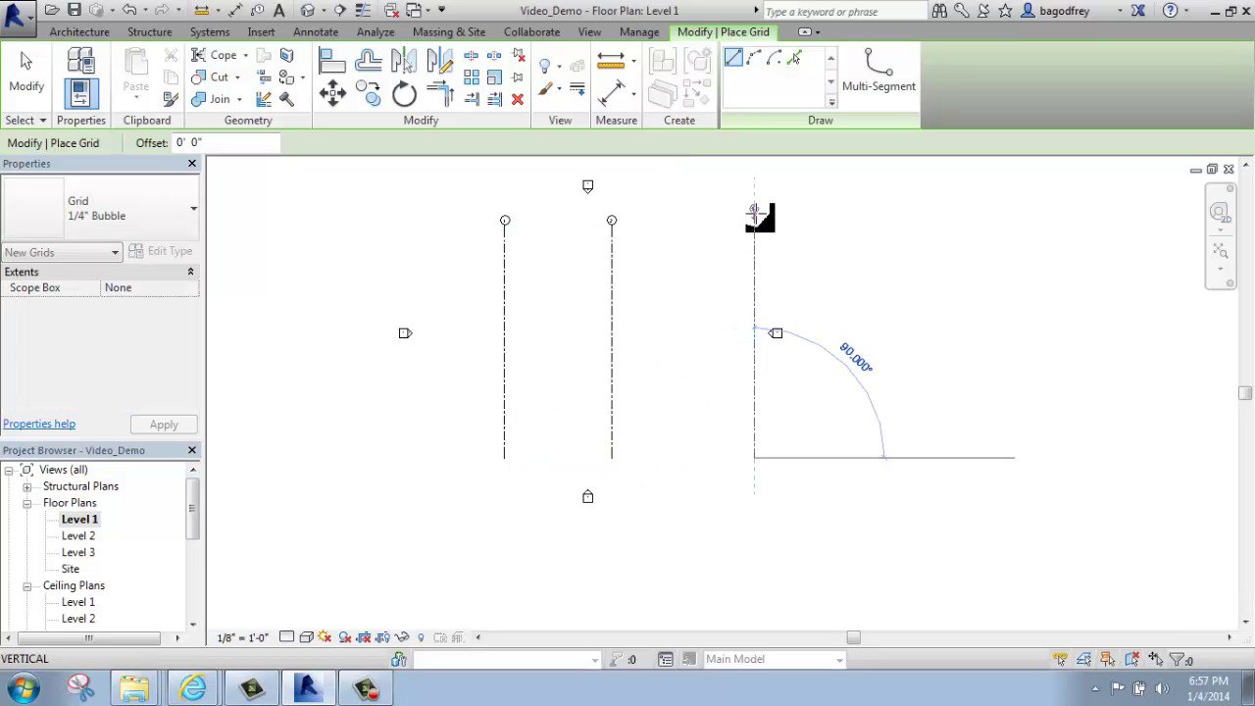
pyautogui.click(753, 224)
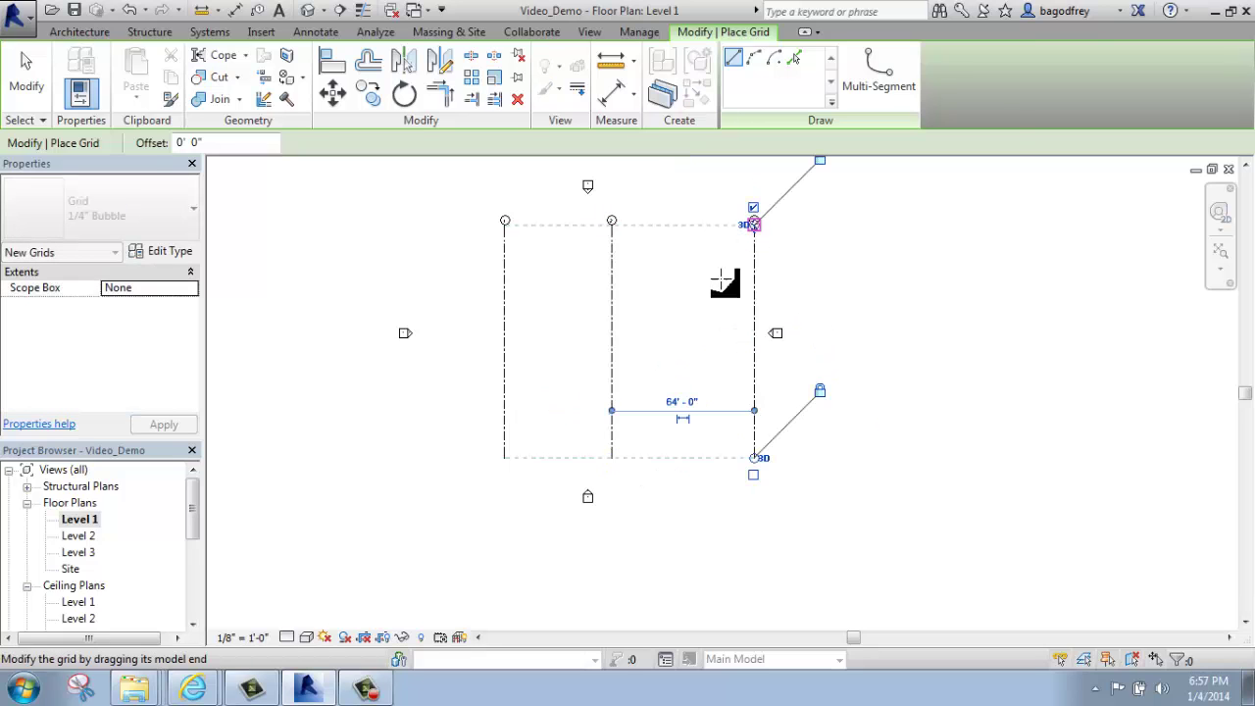
# Draw two horizontal grid lines about 64' apart, crossing all three vertical grid lines from left to right
pyautogui.click(453, 267)
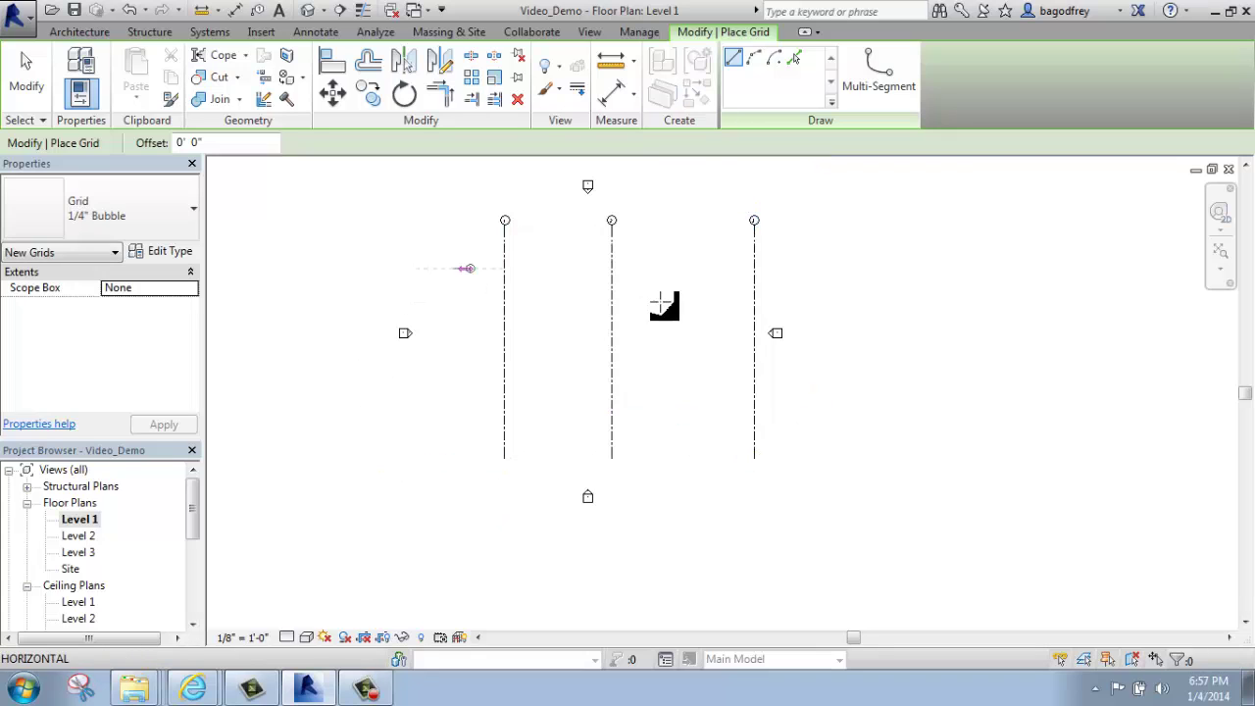
pyautogui.click(785, 268)
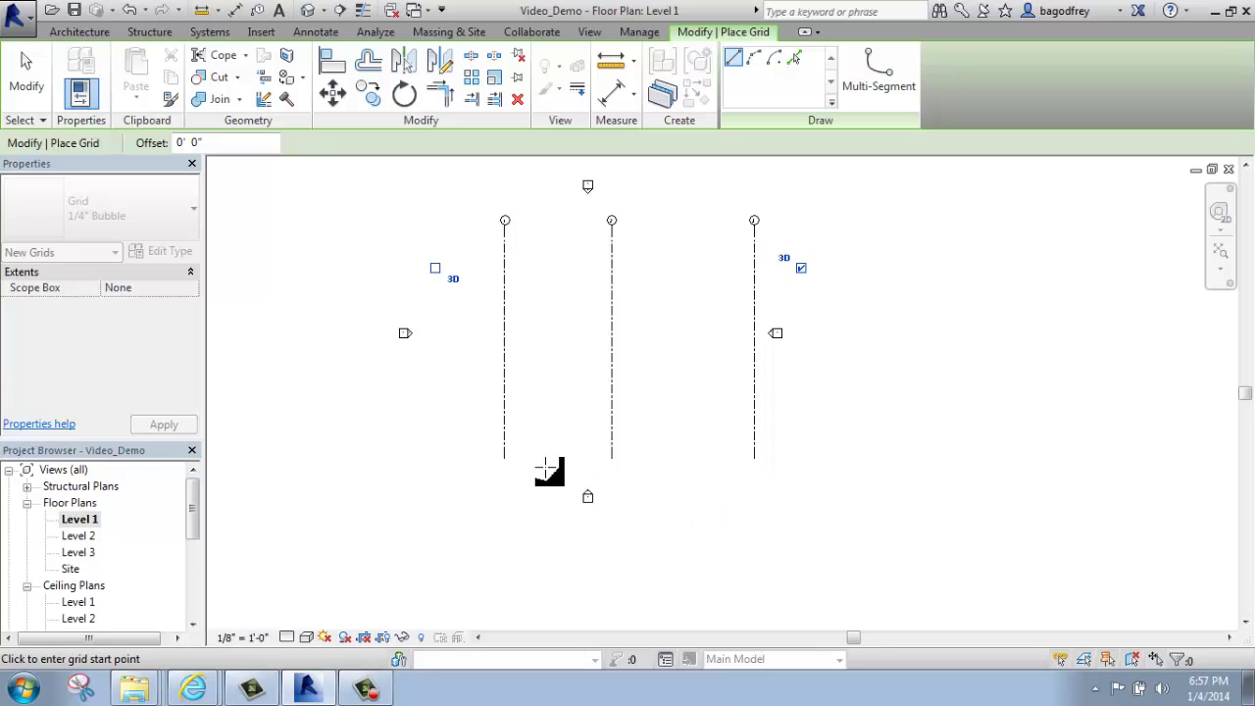
pyautogui.click(454, 411)
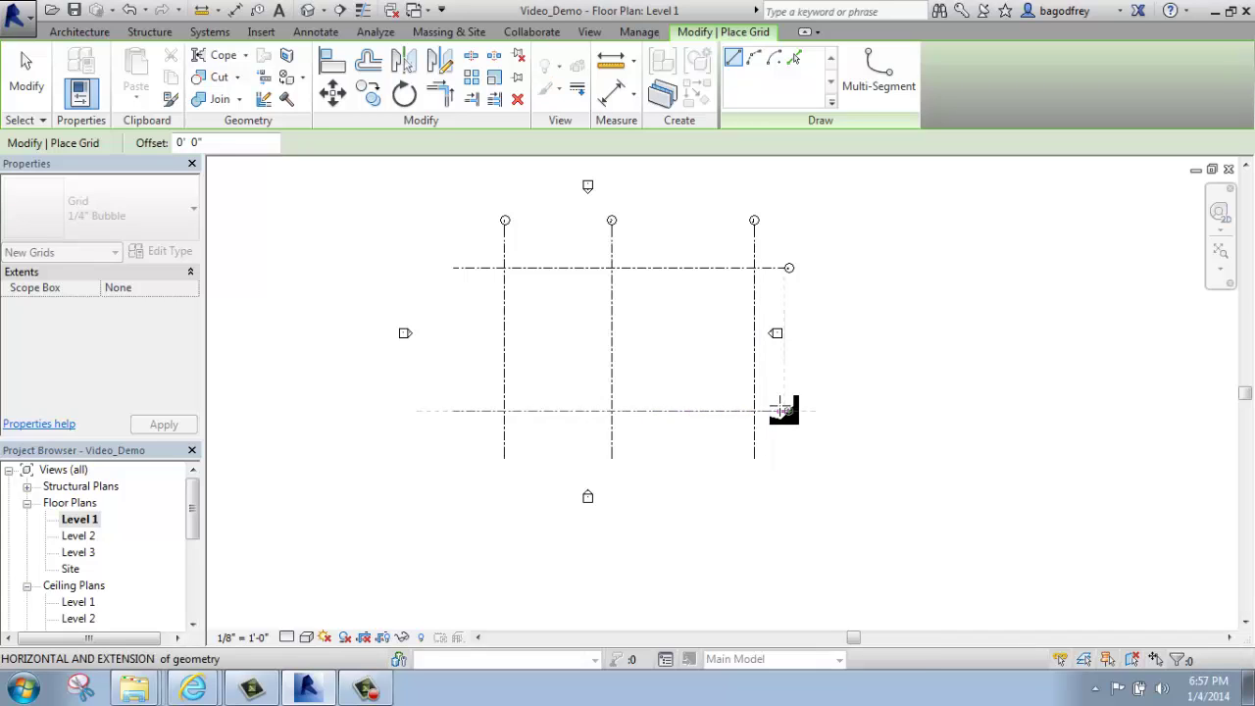
pyautogui.click(784, 410)
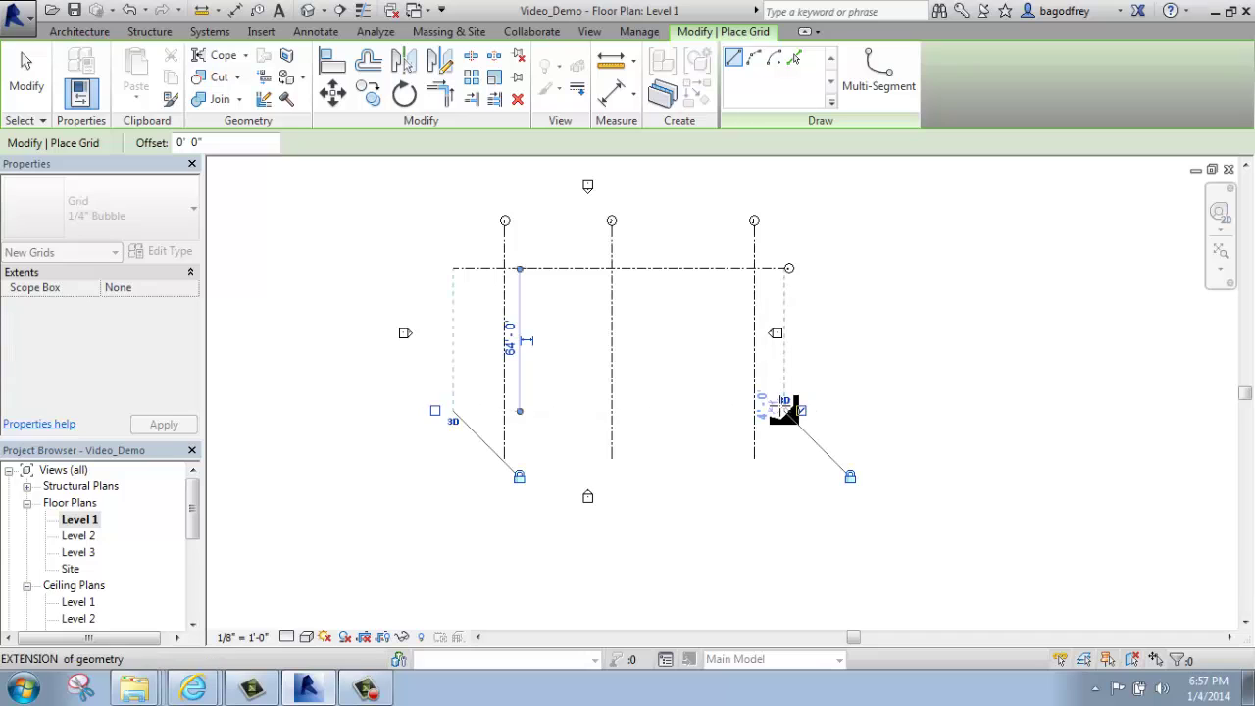
pyautogui.scroll(5, 789, 408)
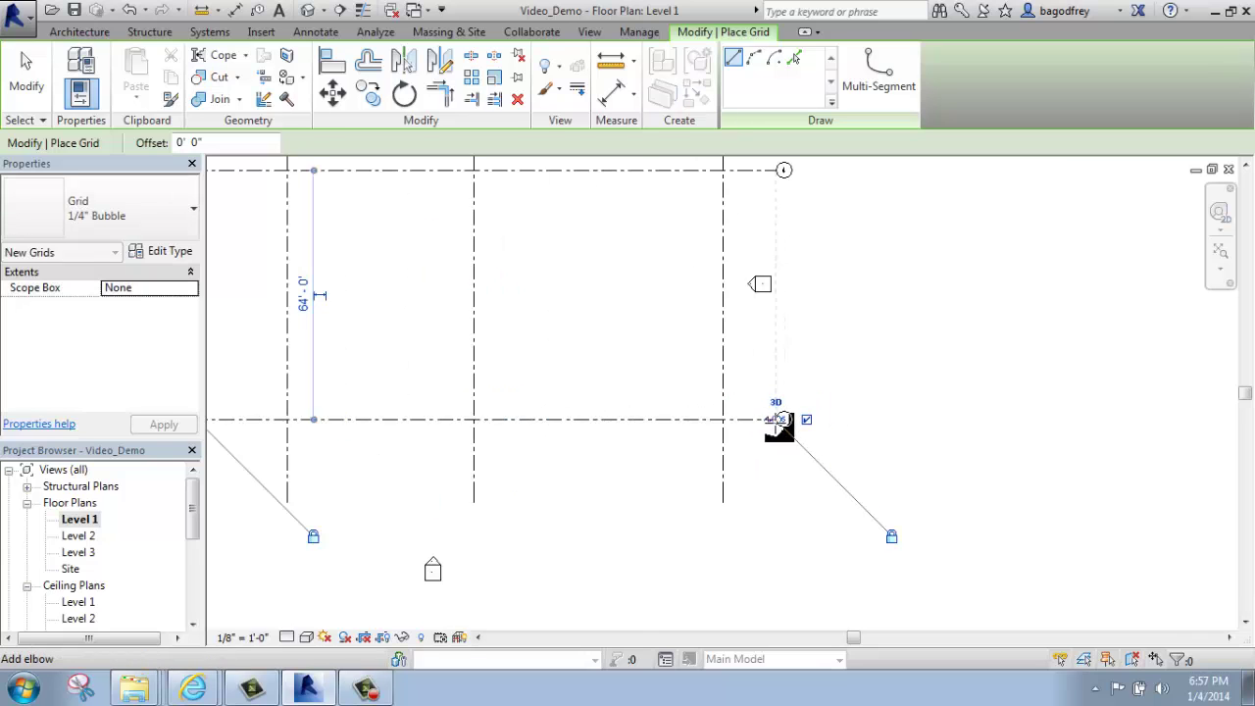
pyautogui.scroll(-6, 813, 428)
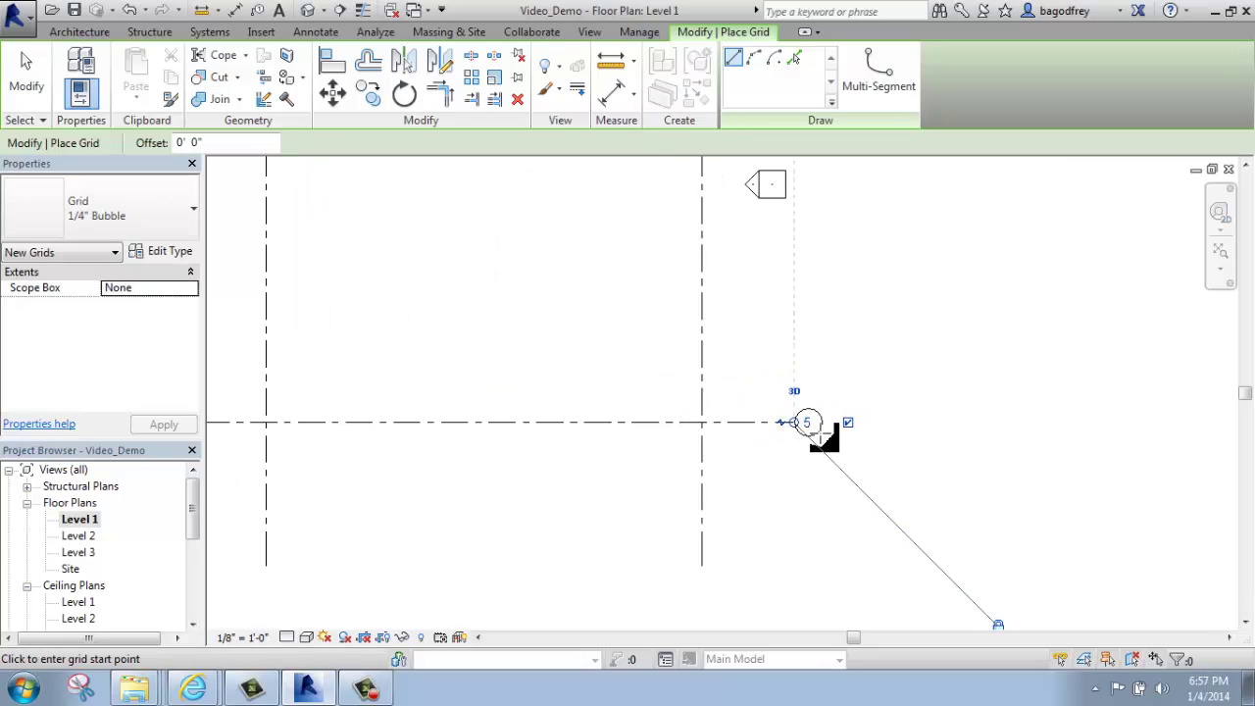
pyautogui.moveTo(777, 423); pyautogui.dragTo(781, 445, button='middle')
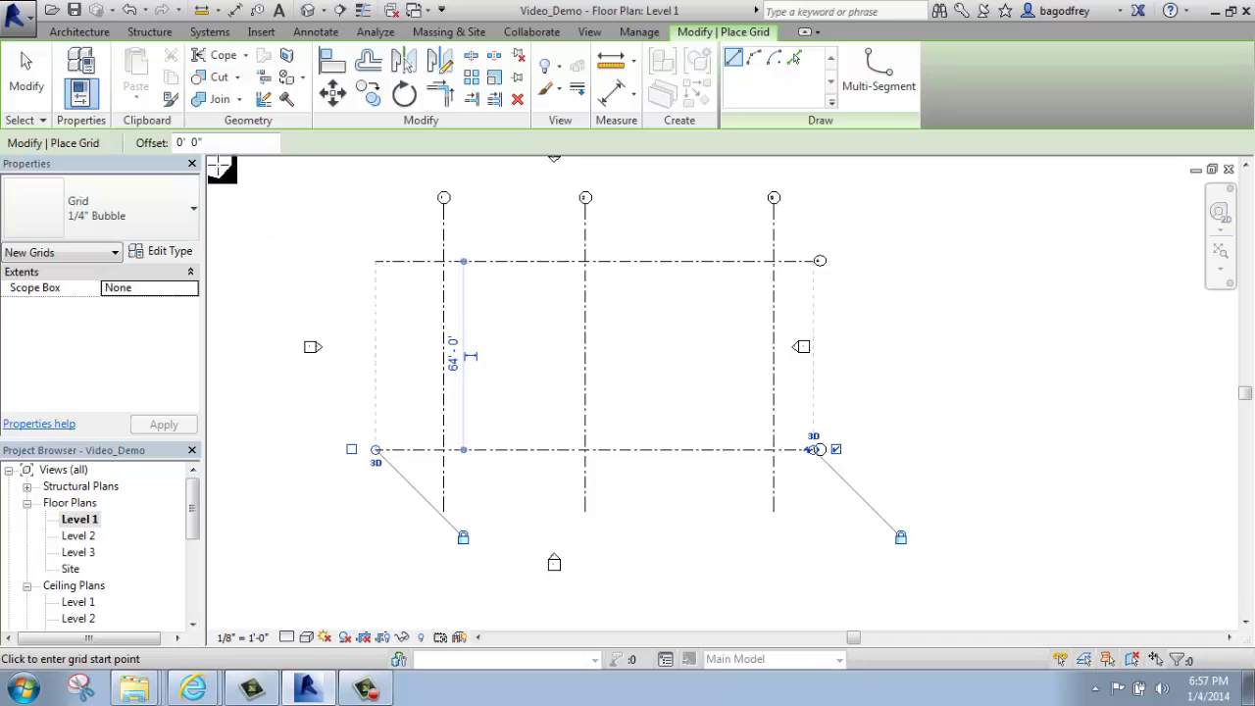
pyautogui.click(28, 83)
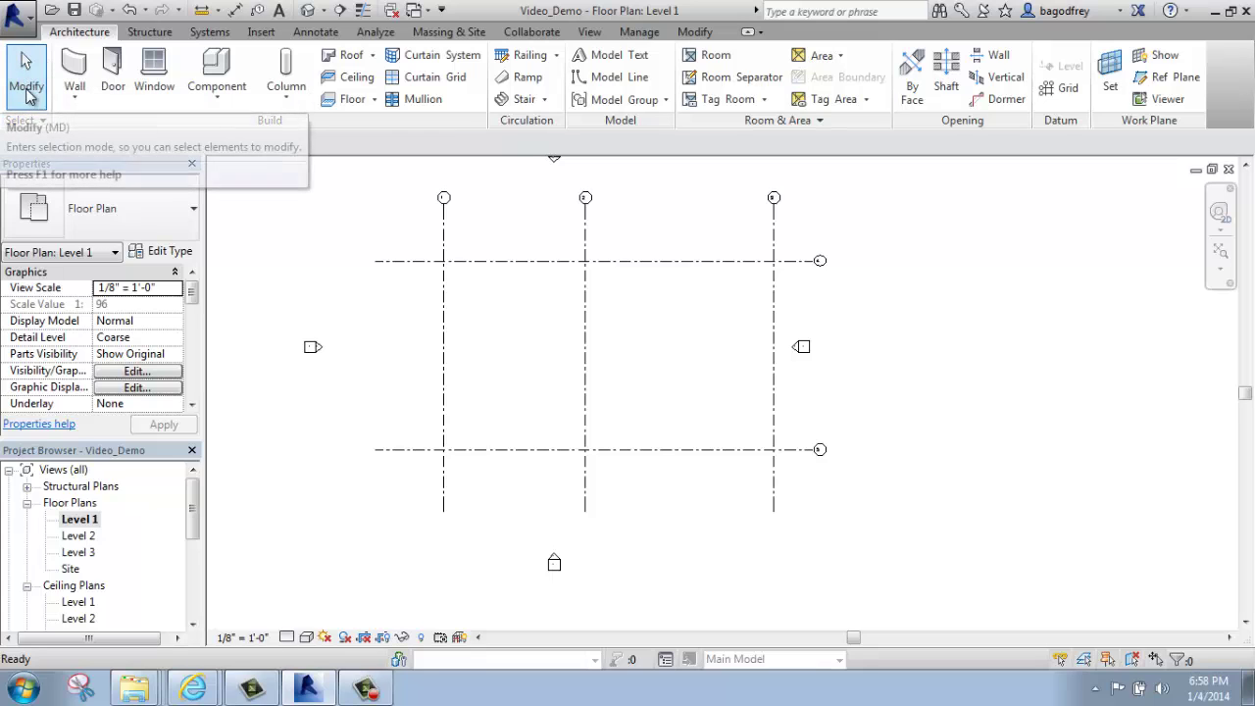
pyautogui.click(137, 33)
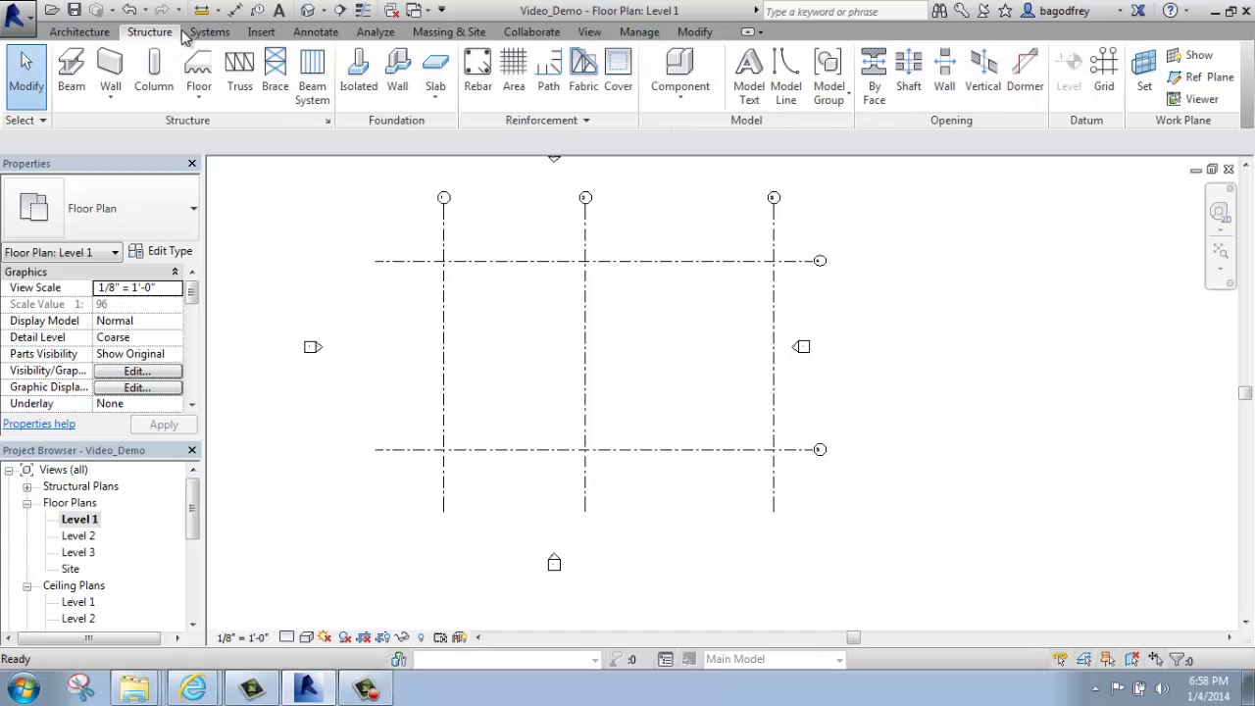
pyautogui.click(212, 32)
pyautogui.click(265, 33)
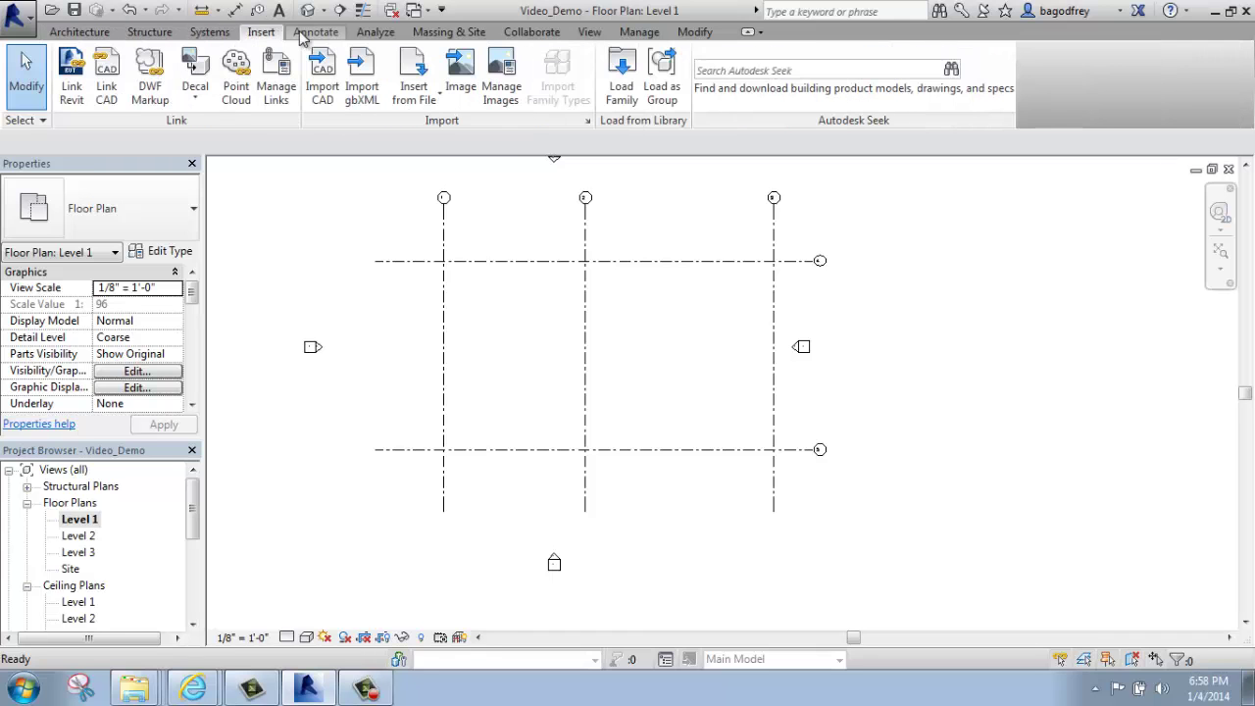
pyautogui.click(301, 34)
pyautogui.click(80, 32)
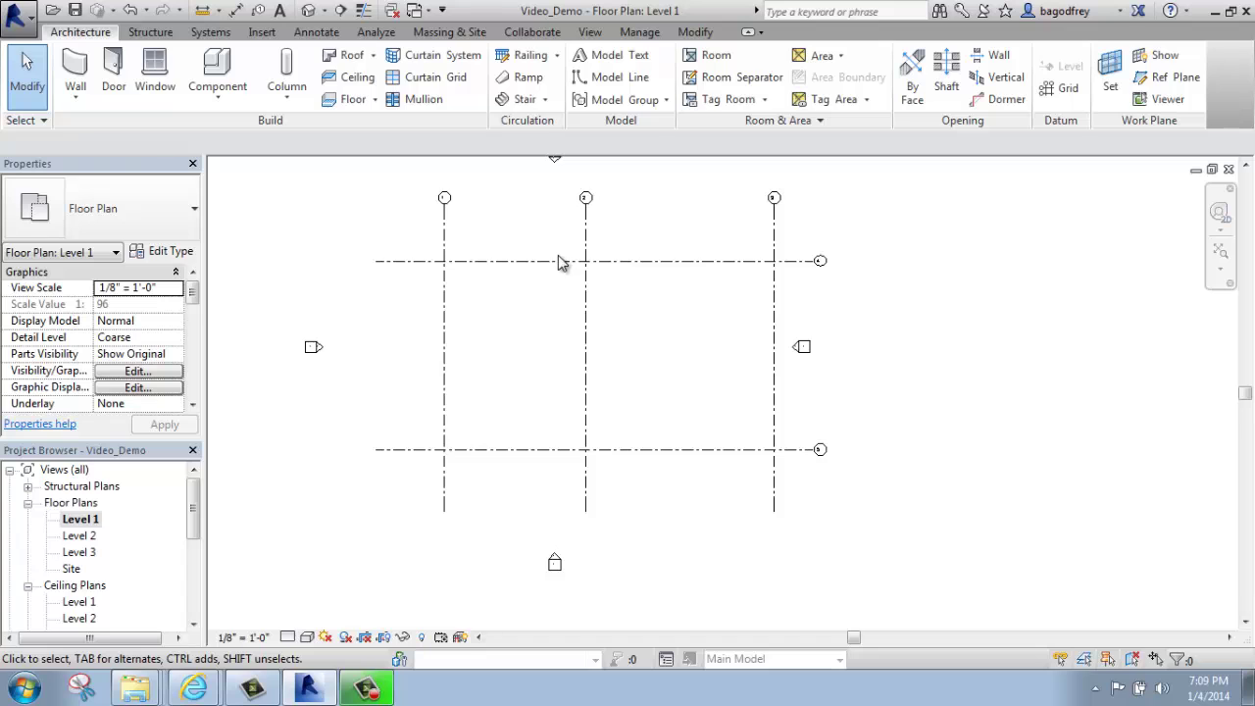
# Select vertical grid line 1 to examine its end locks and its spacing dimension to grid line 2
pyautogui.scroll(2, 611, 280)
pyautogui.moveTo(614, 285); pyautogui.dragTo(734, 311, button='middle')
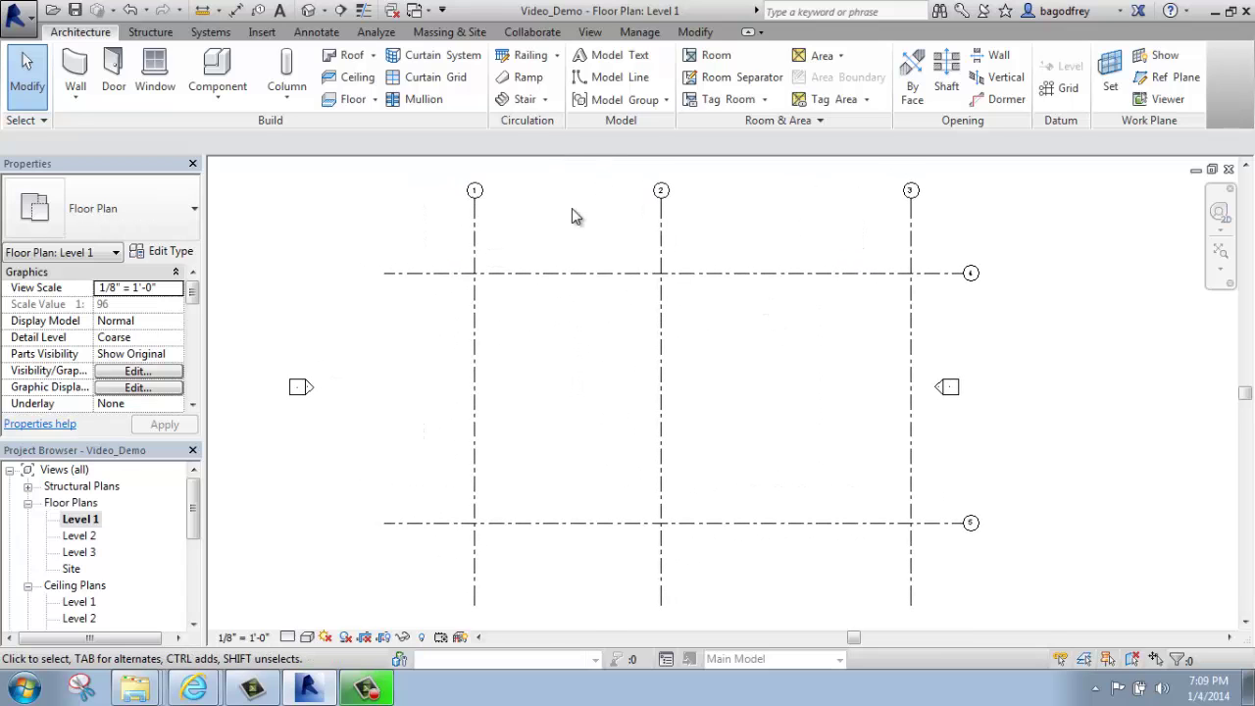
pyautogui.click(476, 248)
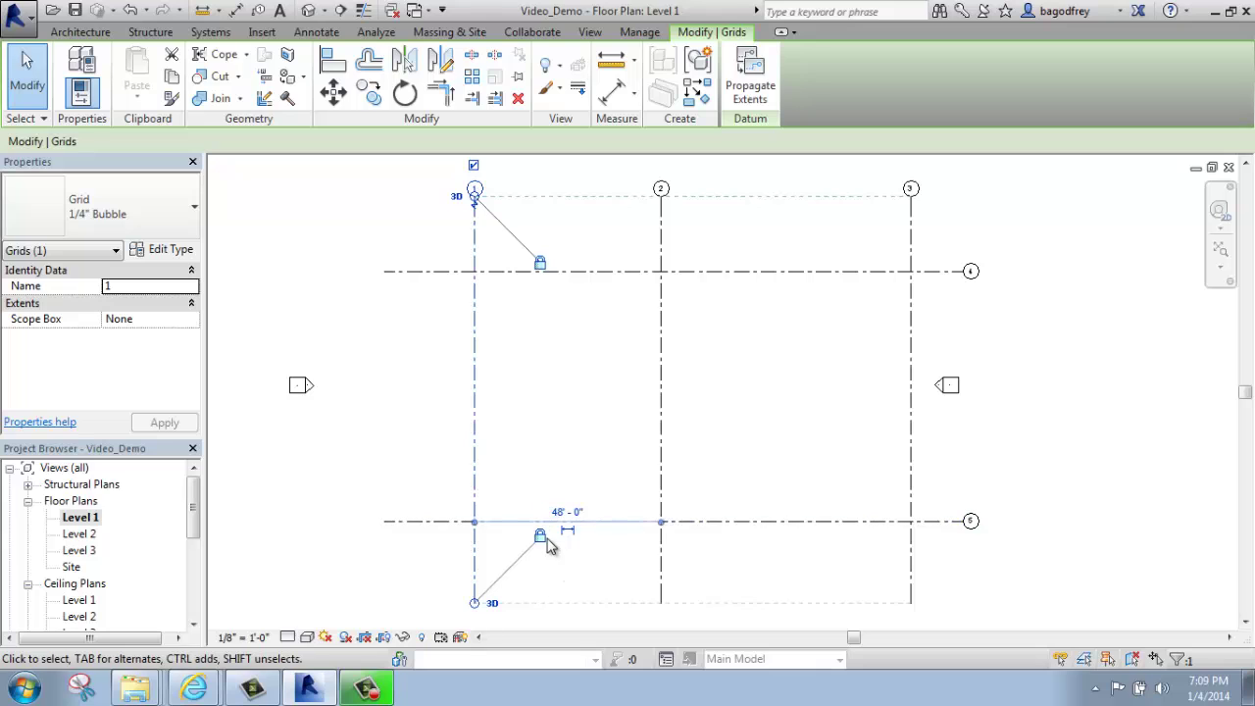
pyautogui.scroll(3, 545, 539)
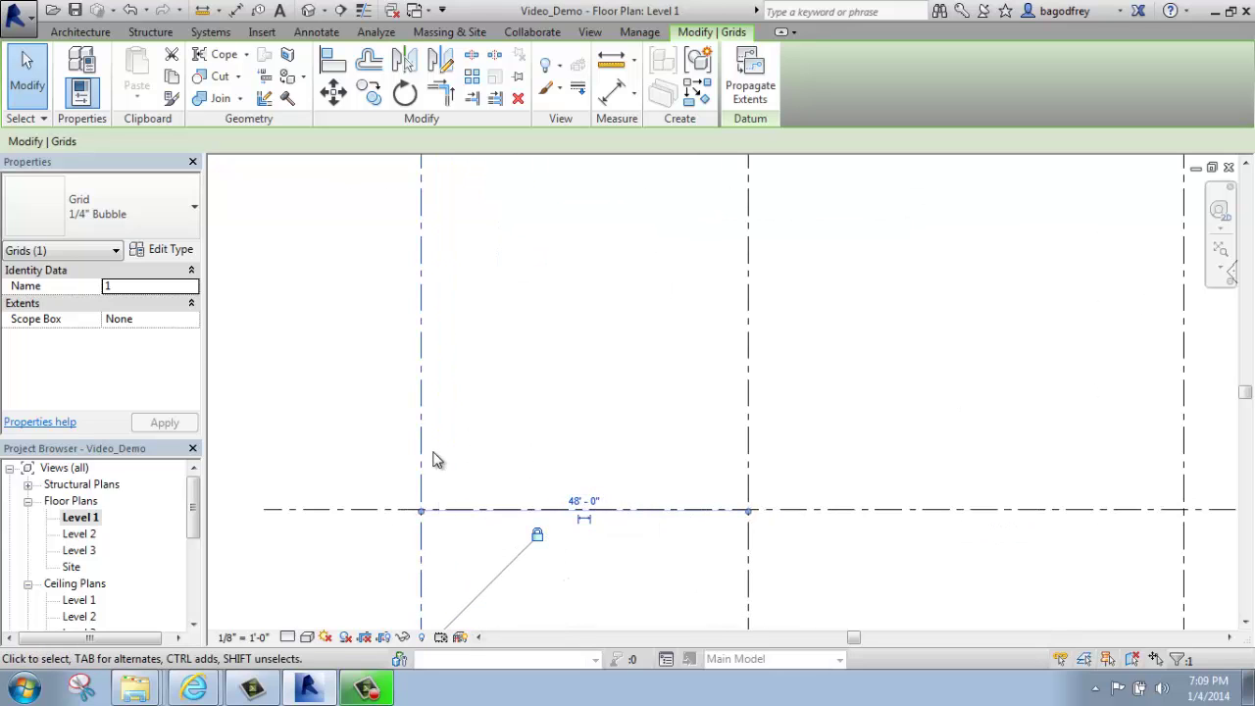
pyautogui.scroll(-2, 422, 417)
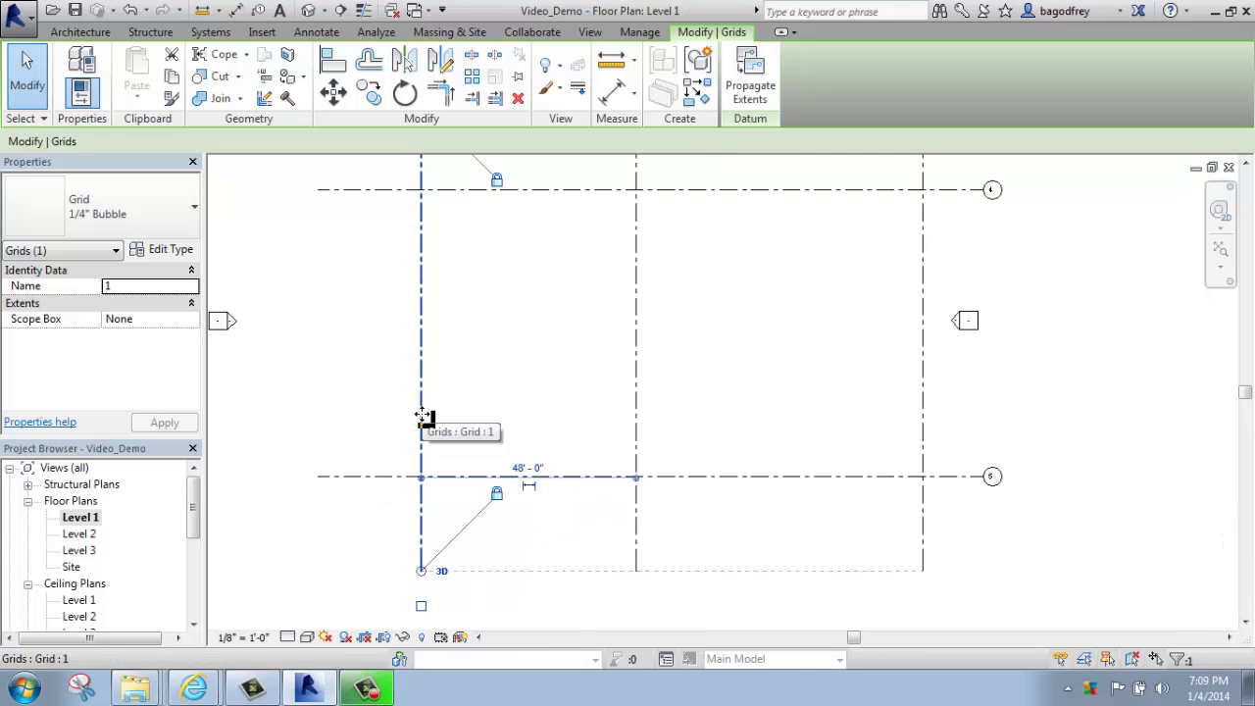
pyautogui.moveTo(422, 415); pyautogui.dragTo(502, 406, button='middle')
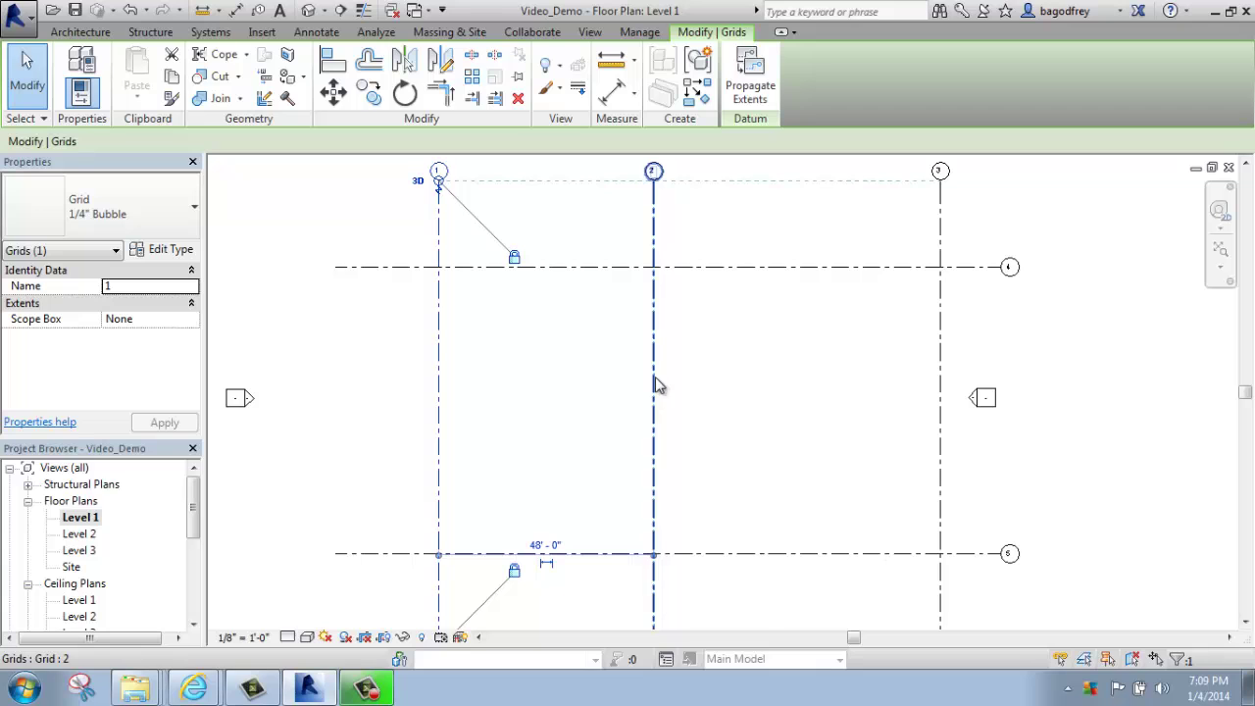
pyautogui.click(689, 398)
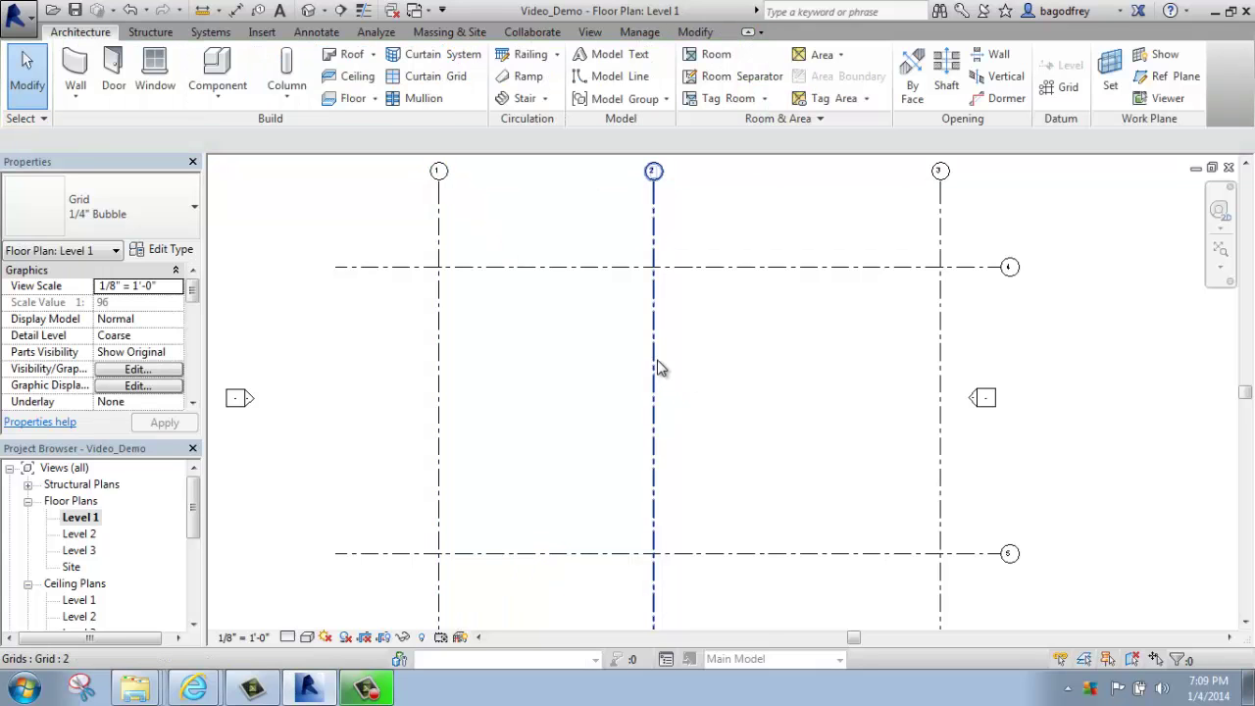
# Set the spacing between vertical grid lines 1 and 2 to 55' by moving grid line 2
pyautogui.click(657, 364)
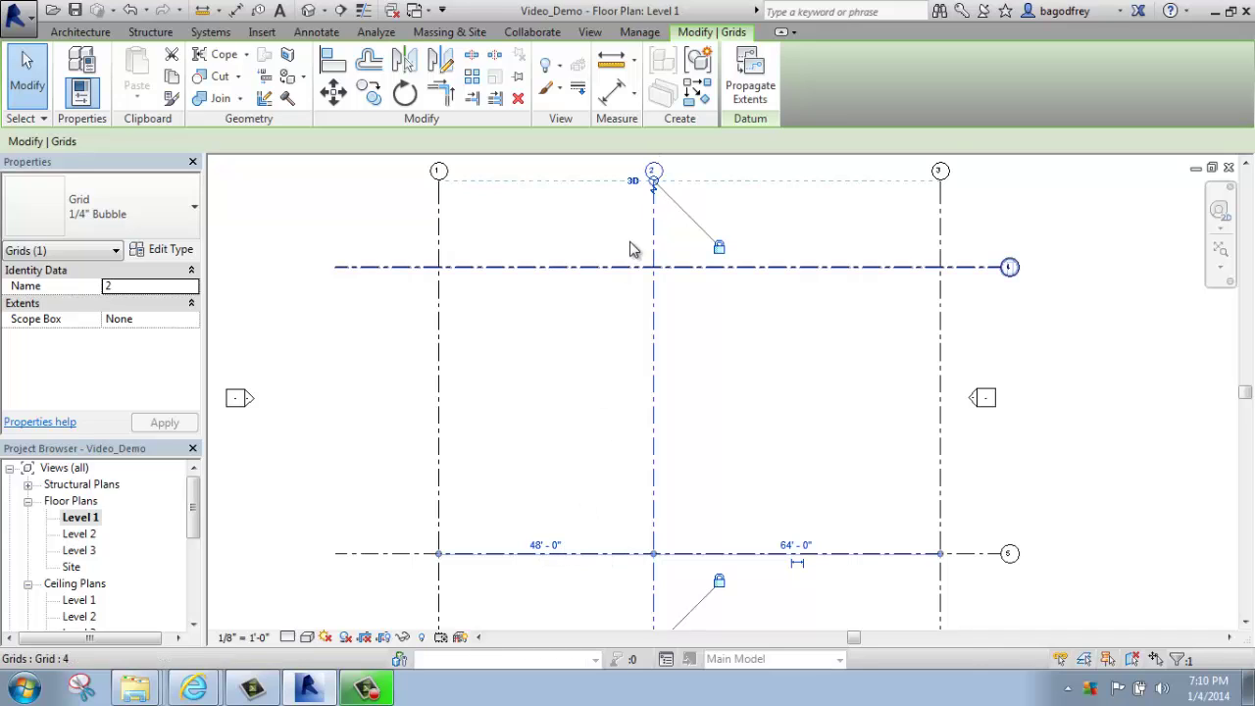
pyautogui.click(546, 547)
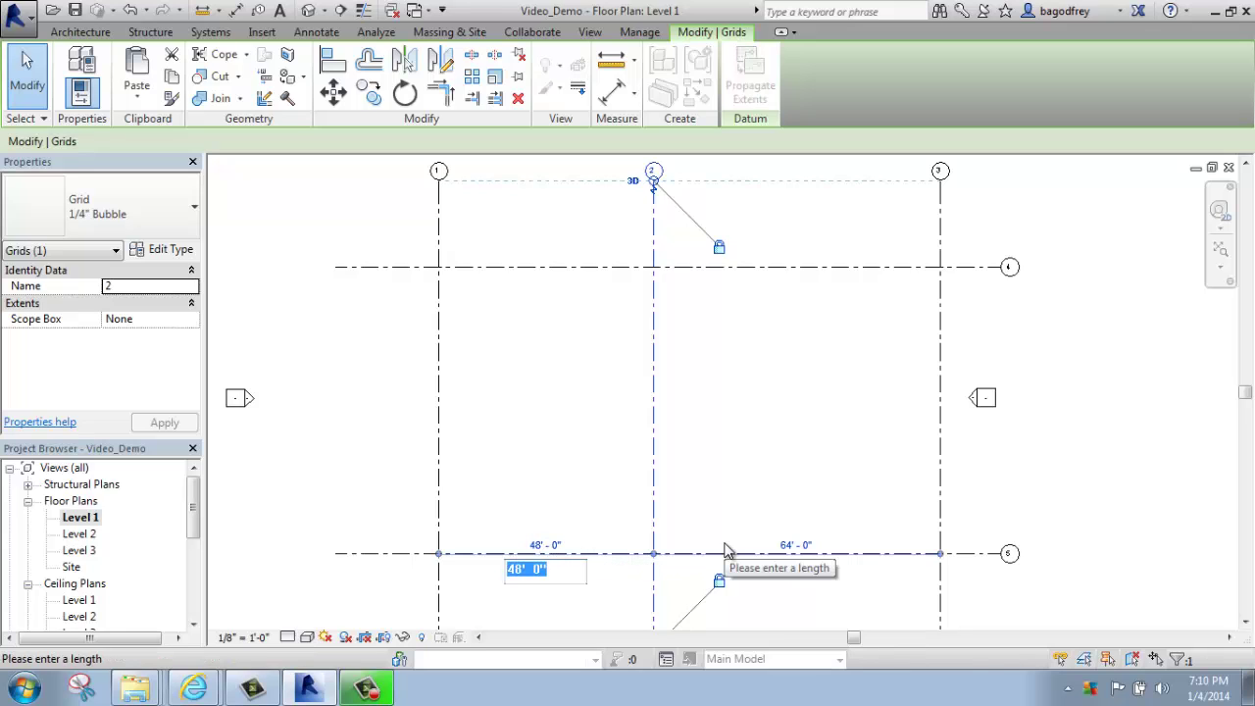
pyautogui.write('55')
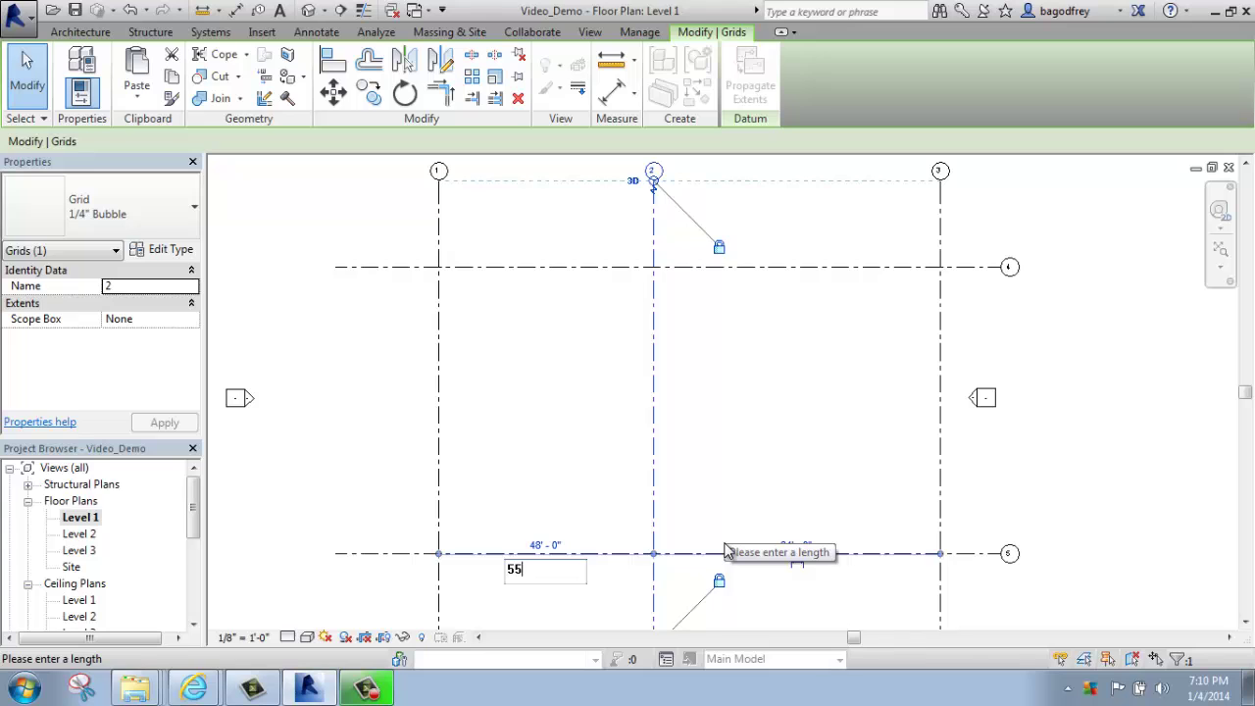
pyautogui.press('Return')
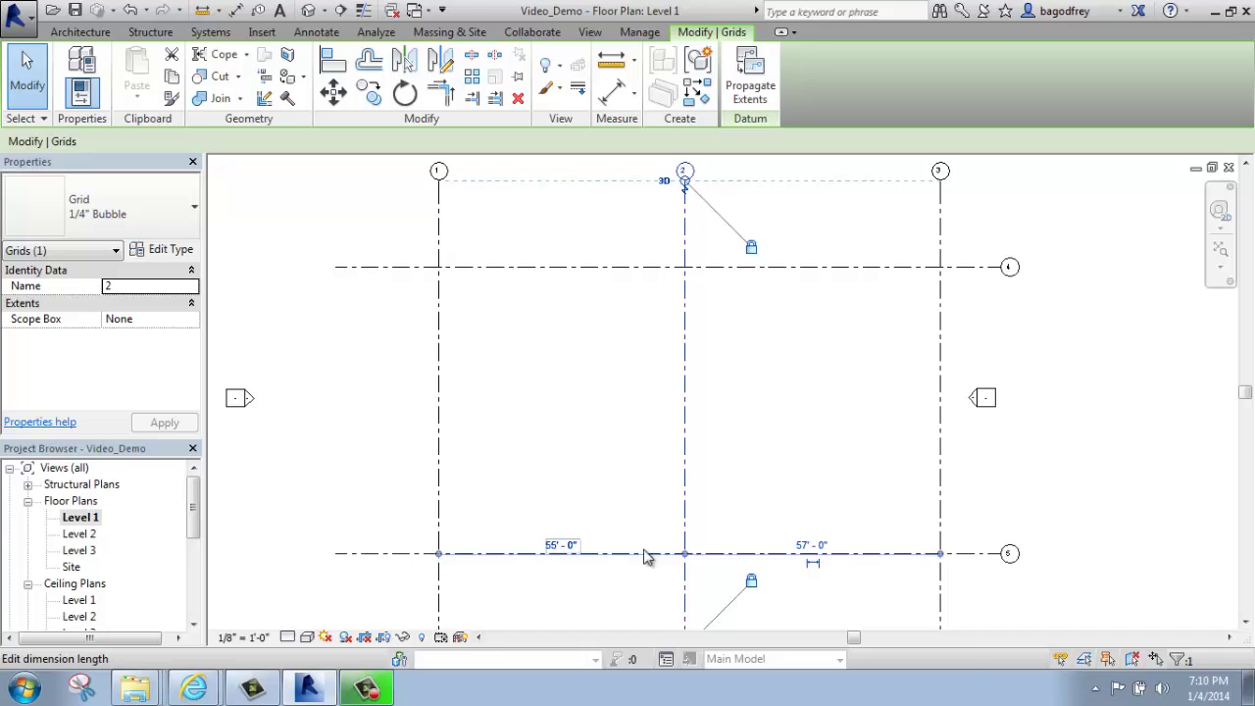
# Set the spacing between vertical grid lines 2 and 3 to 65' by moving grid line 2
pyautogui.click(825, 547)
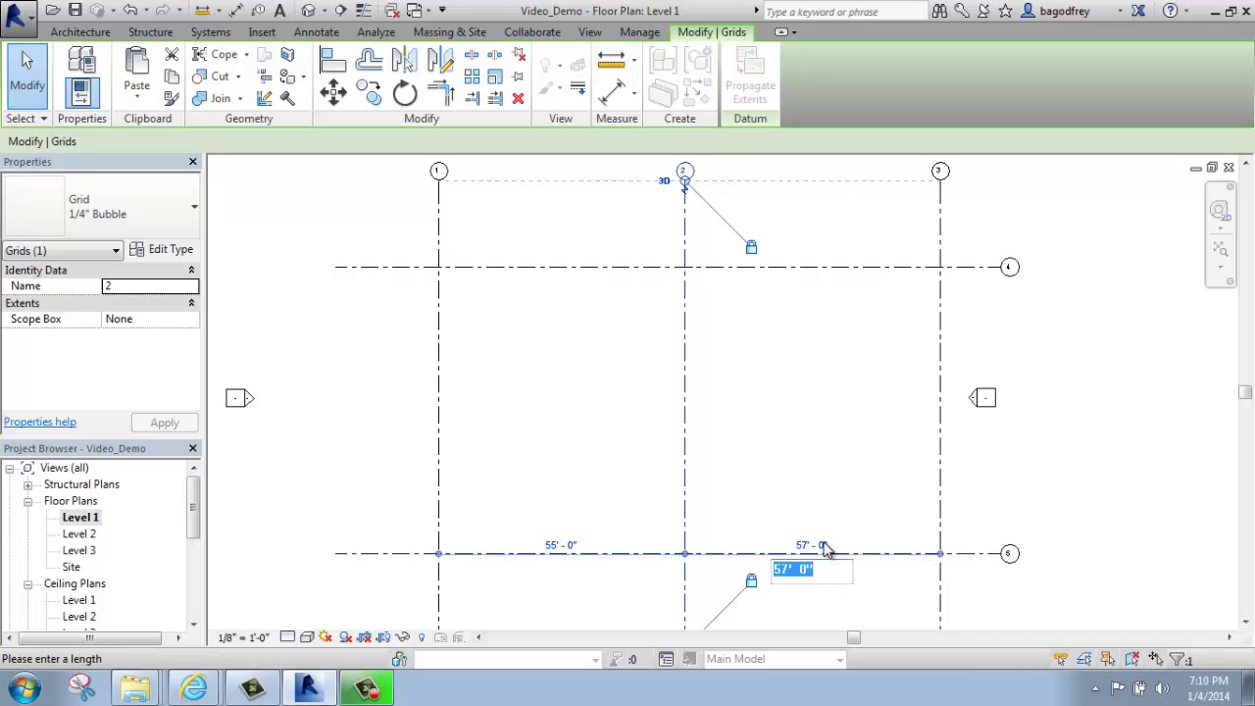
pyautogui.write('65')
pyautogui.press('Return')
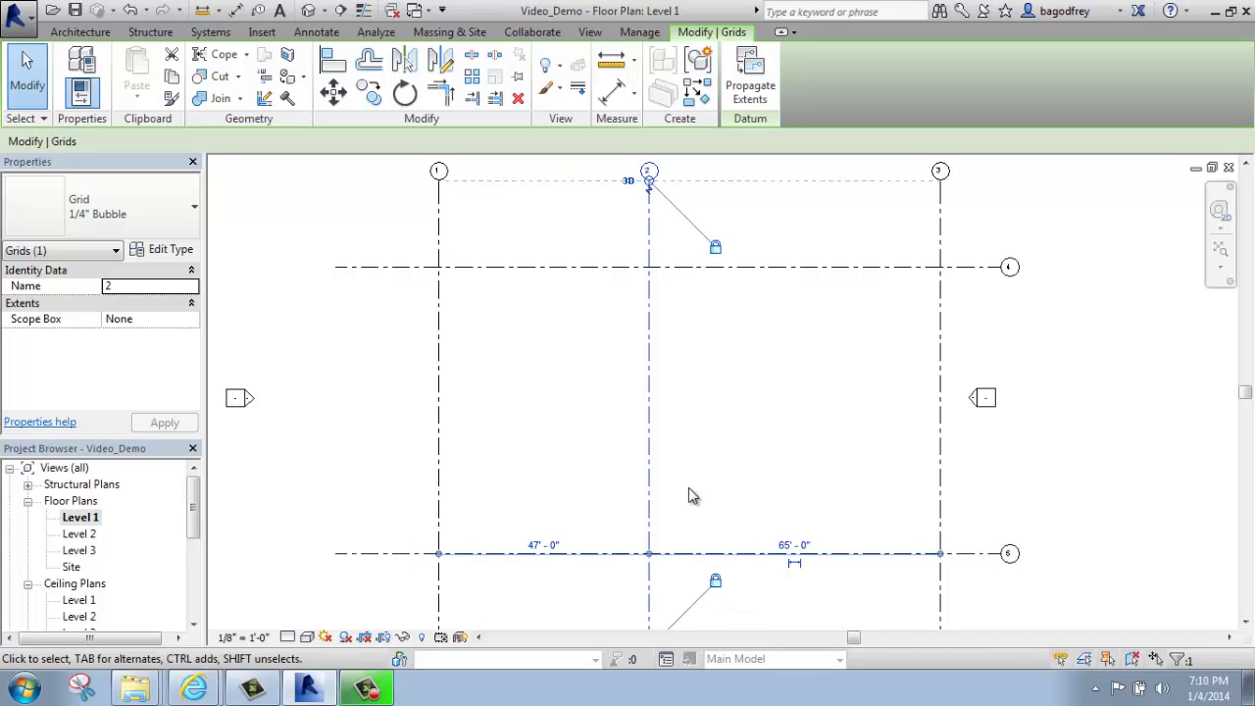
# Set the spacing between vertical grid lines 1 and 2 back to 55' by moving grid line 2
pyautogui.click(541, 545)
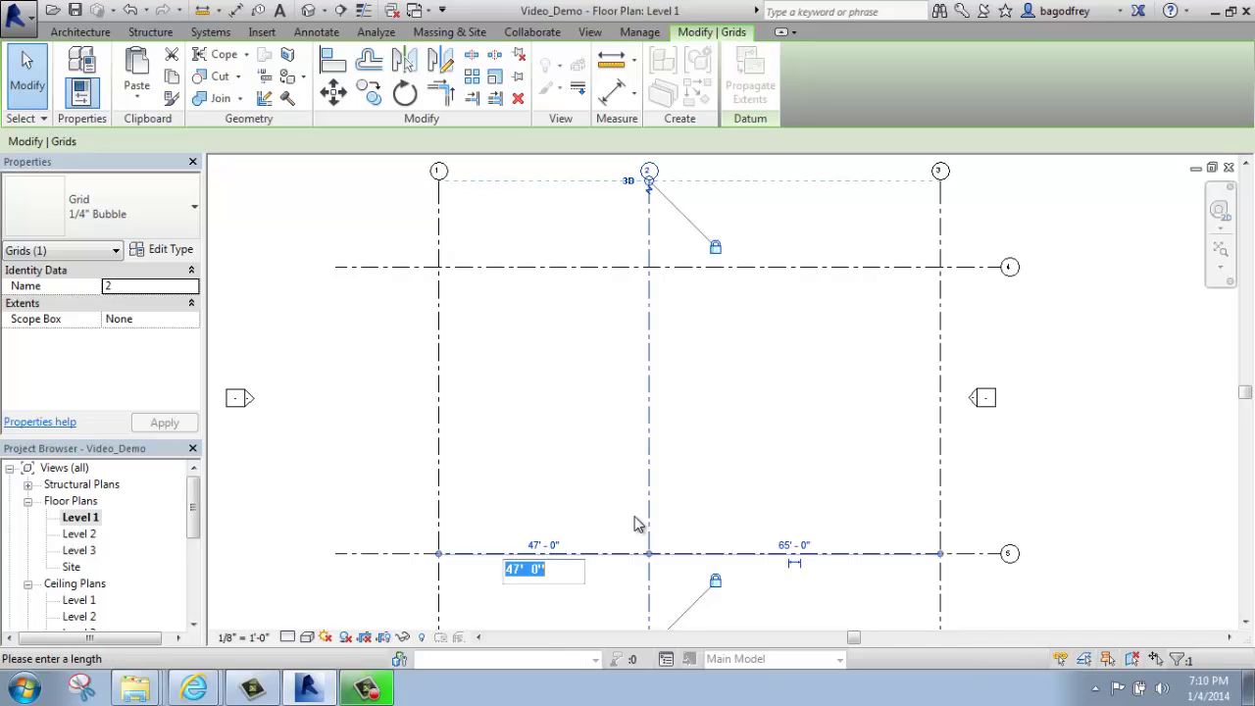
pyautogui.write('55')
pyautogui.press('Return')
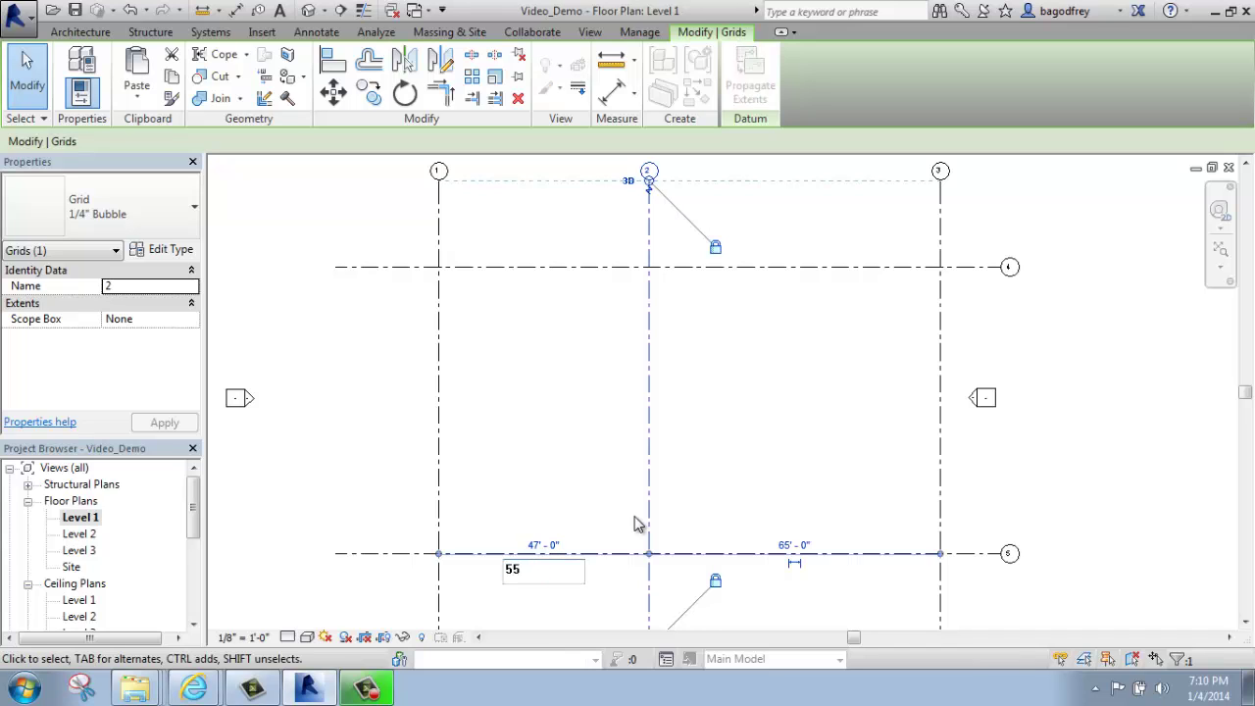
# Set the spacing between vertical grid lines 2 and 3 to 65' by moving grid line 3
pyautogui.click(941, 288)
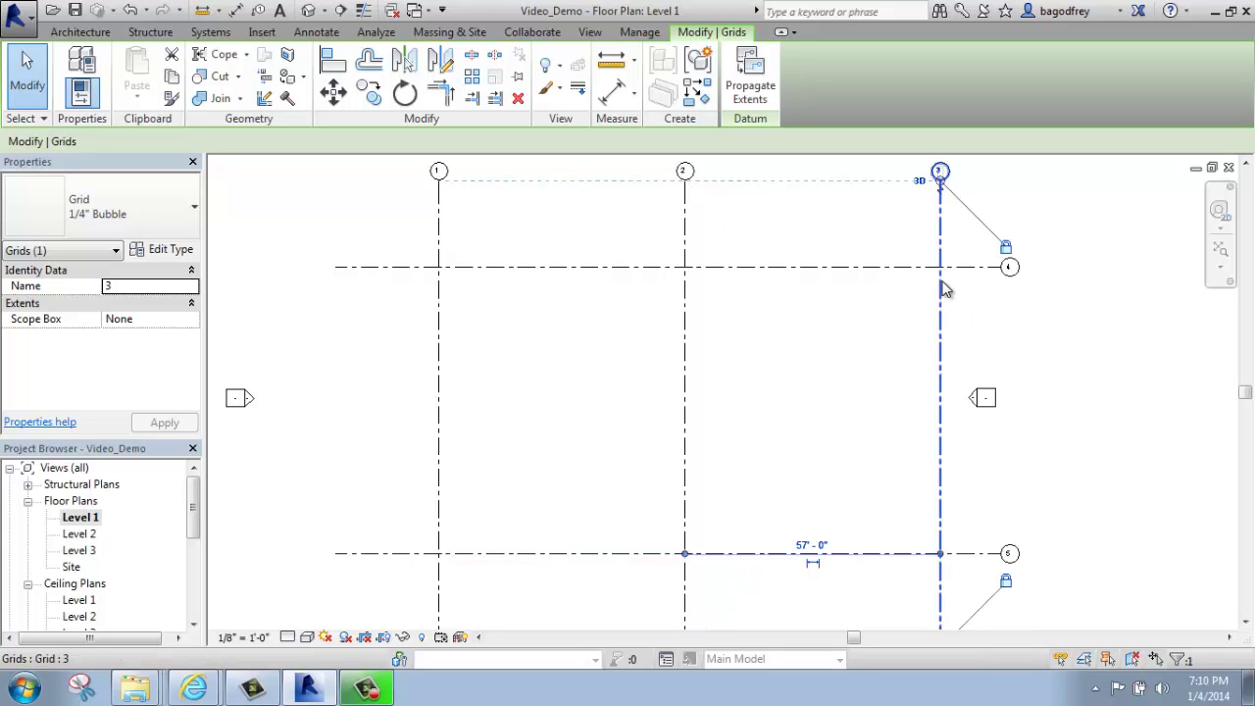
pyautogui.click(810, 545)
pyautogui.write('65')
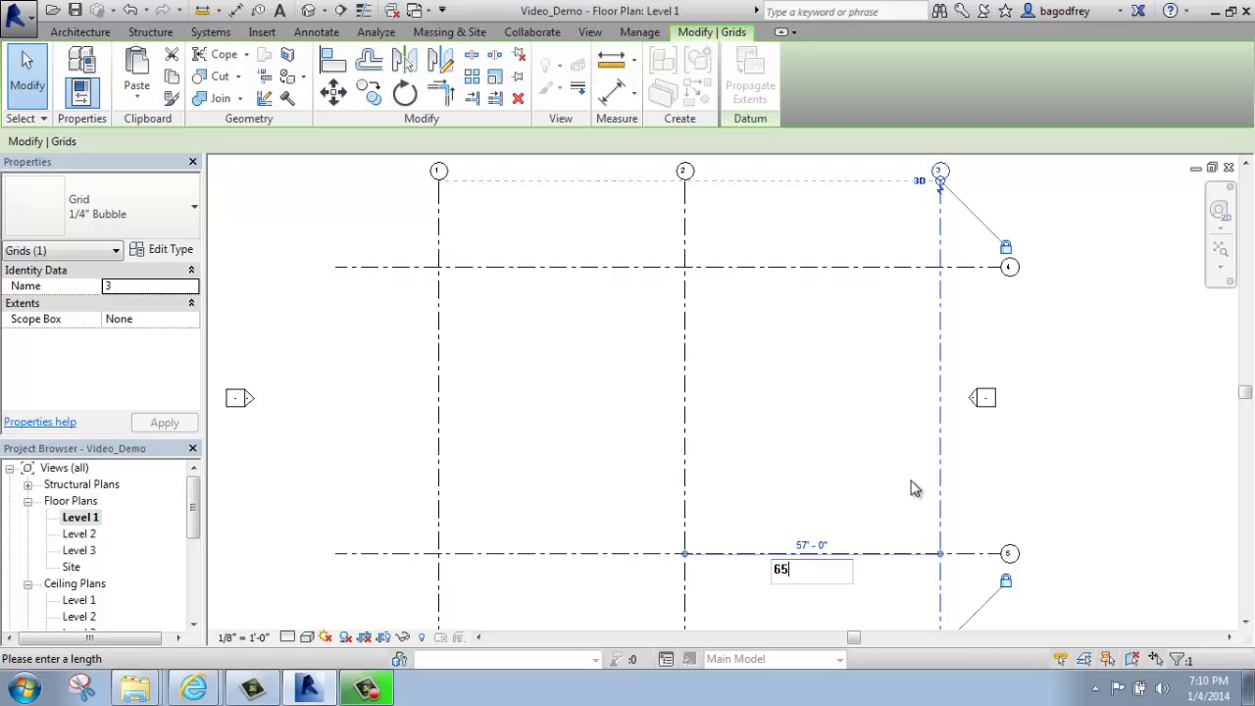
pyautogui.press('Return')
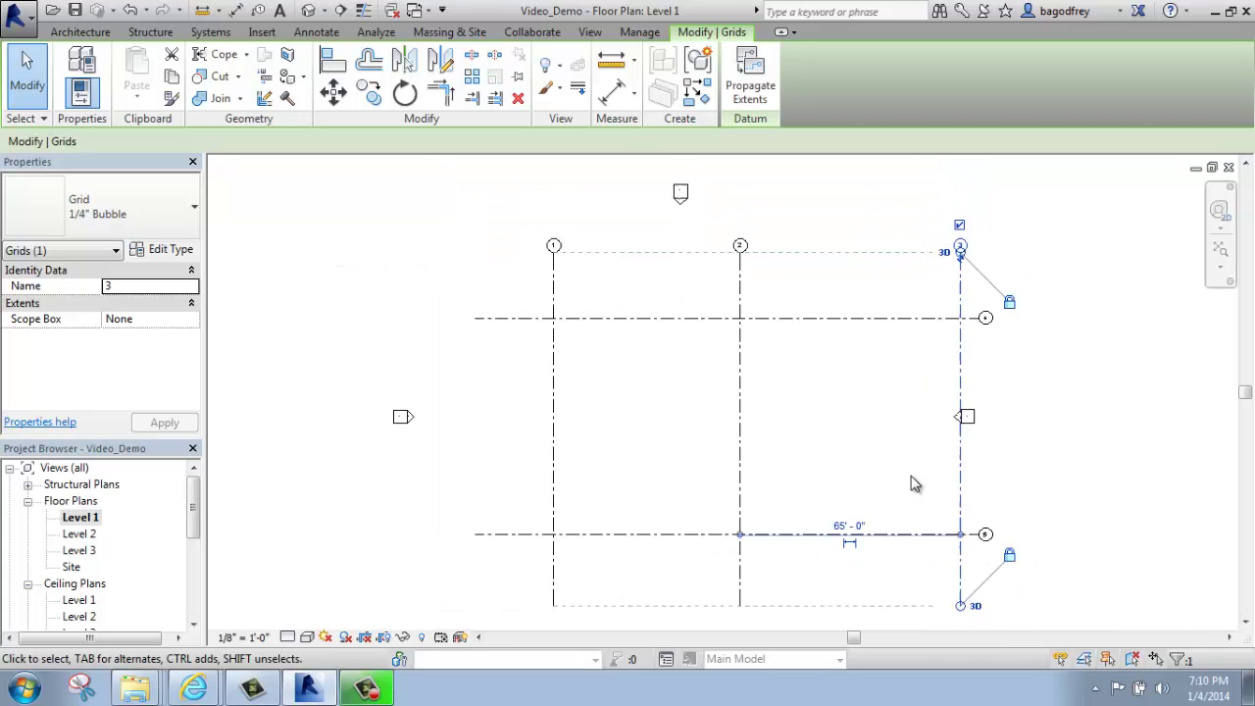
# Set the spacing between the two horizontal grid lines to 50' by moving the lower line, grid 5, and clear the selection
pyautogui.scroll(-2, 997, 487)
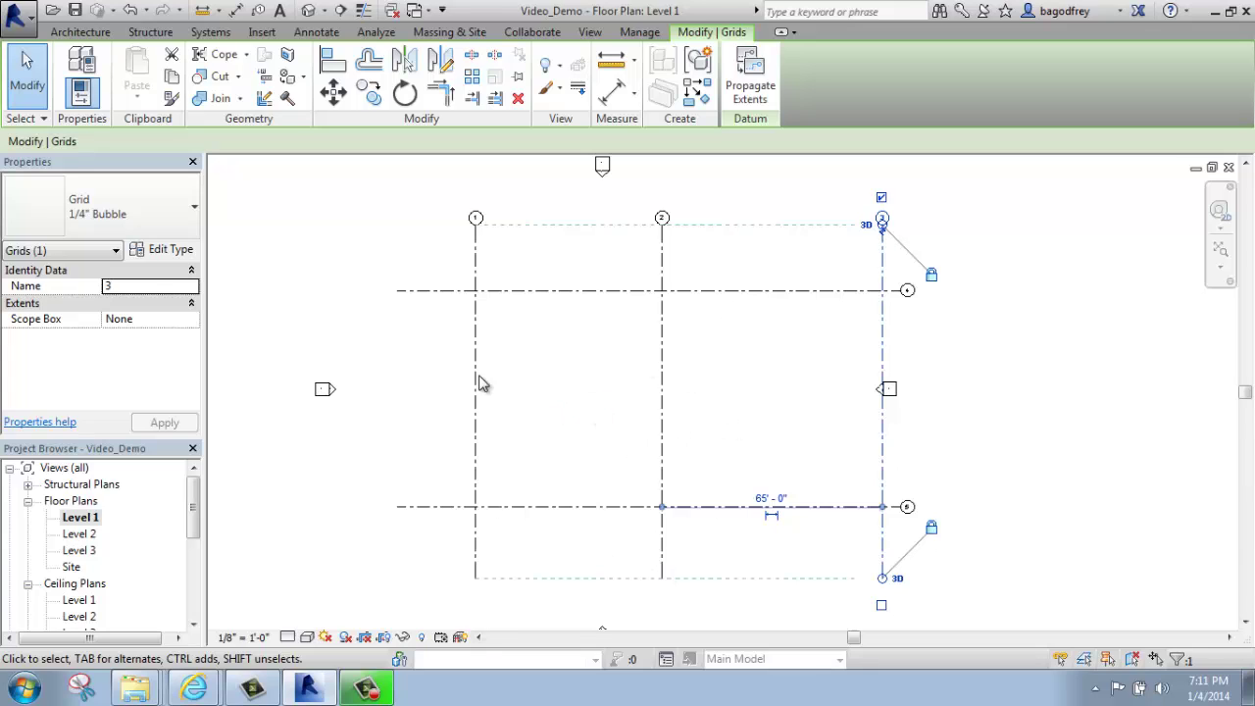
pyautogui.click(537, 507)
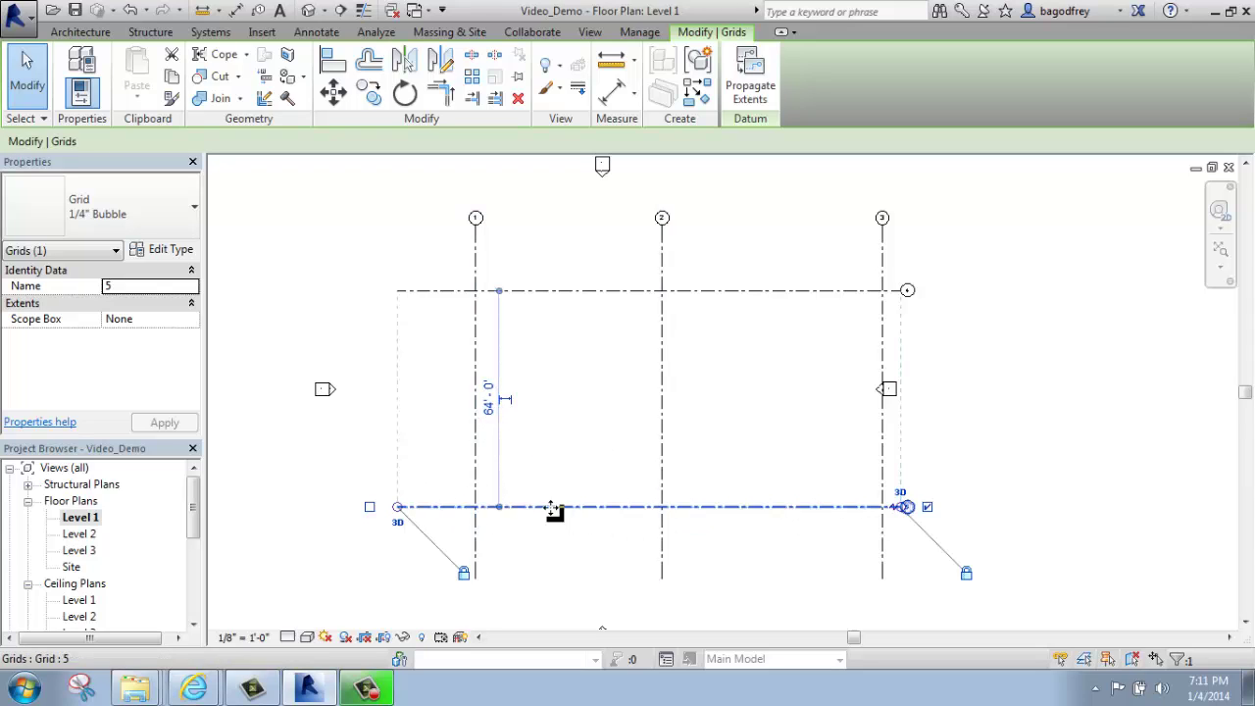
pyautogui.click(491, 404)
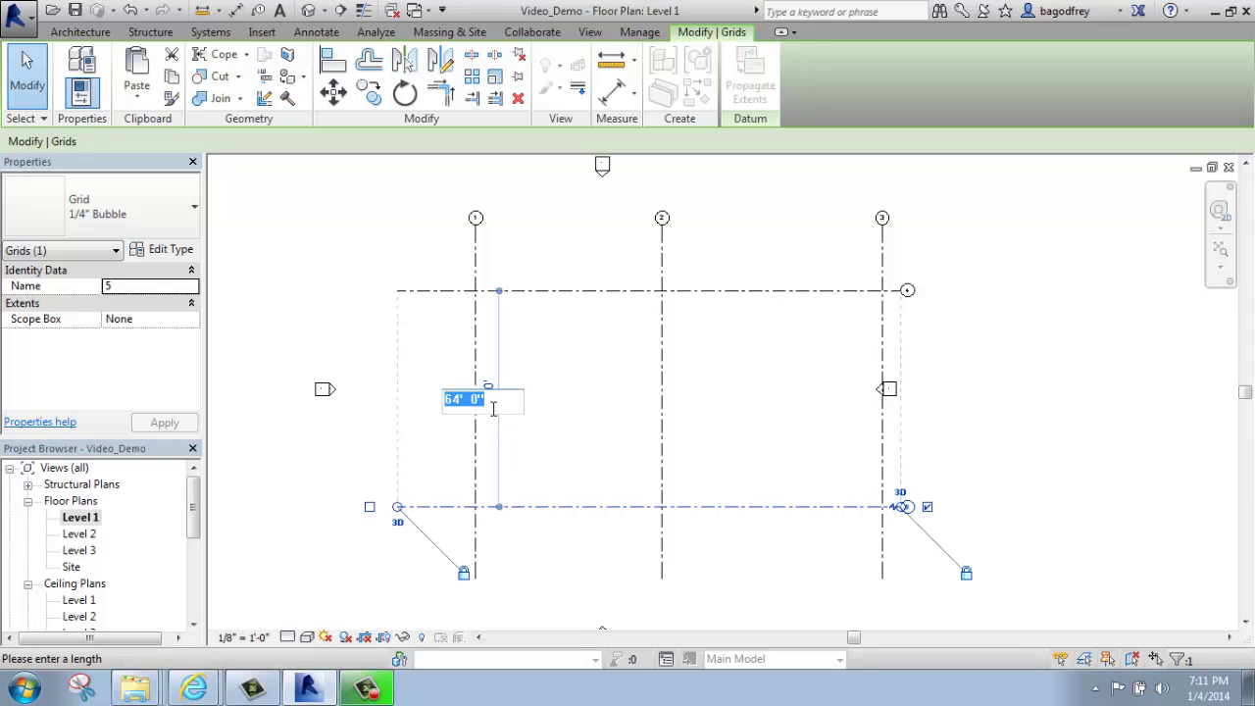
pyautogui.write('50')
pyautogui.press('Return')
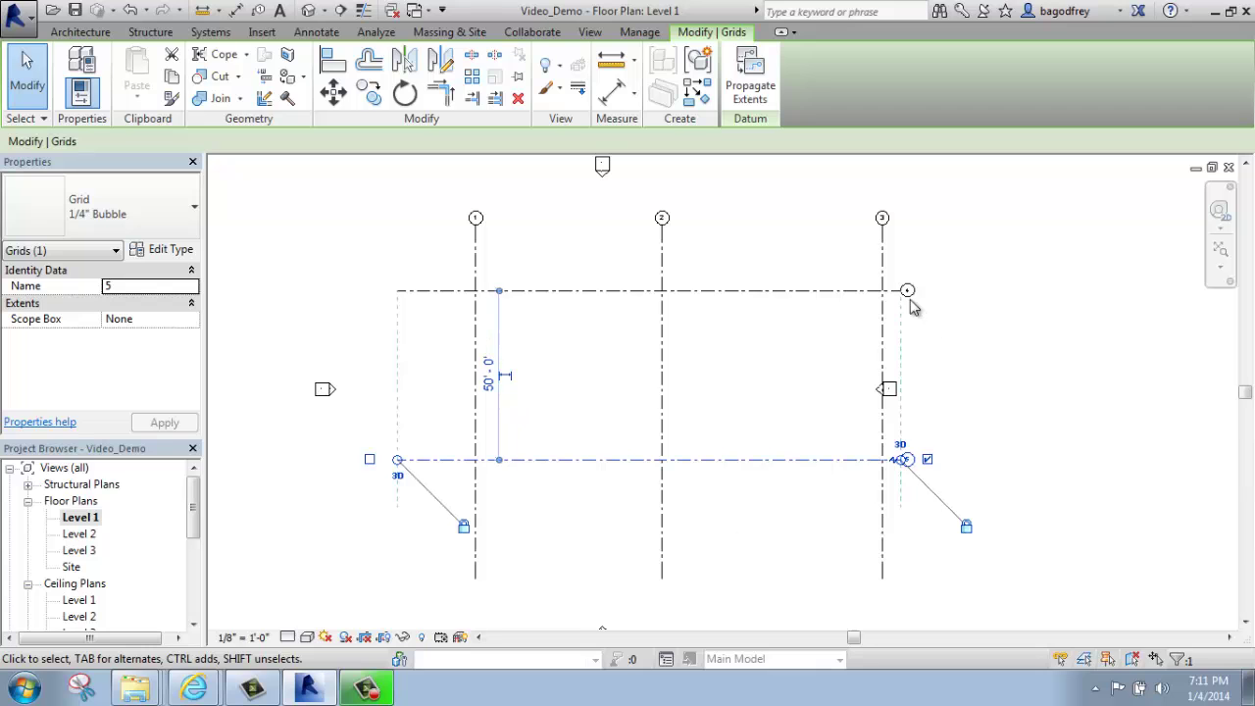
pyautogui.click(1024, 379)
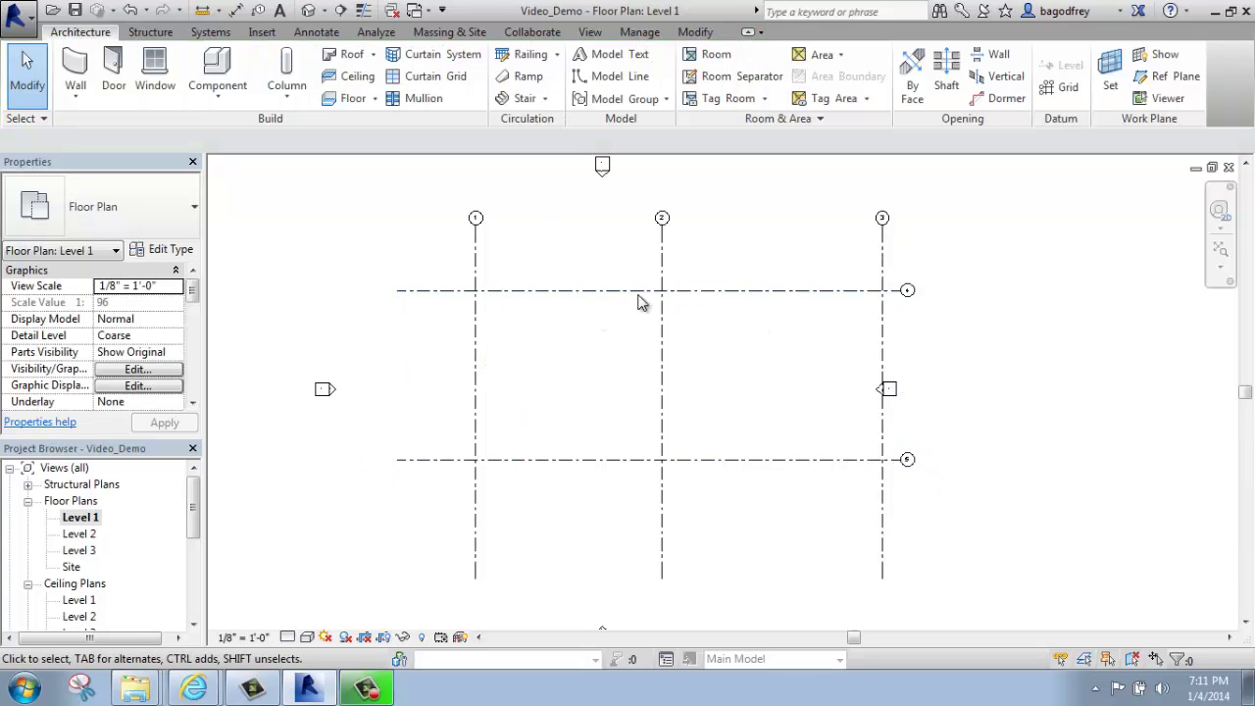
pyautogui.moveTo(709, 317); pyautogui.dragTo(641, 316, button='middle')
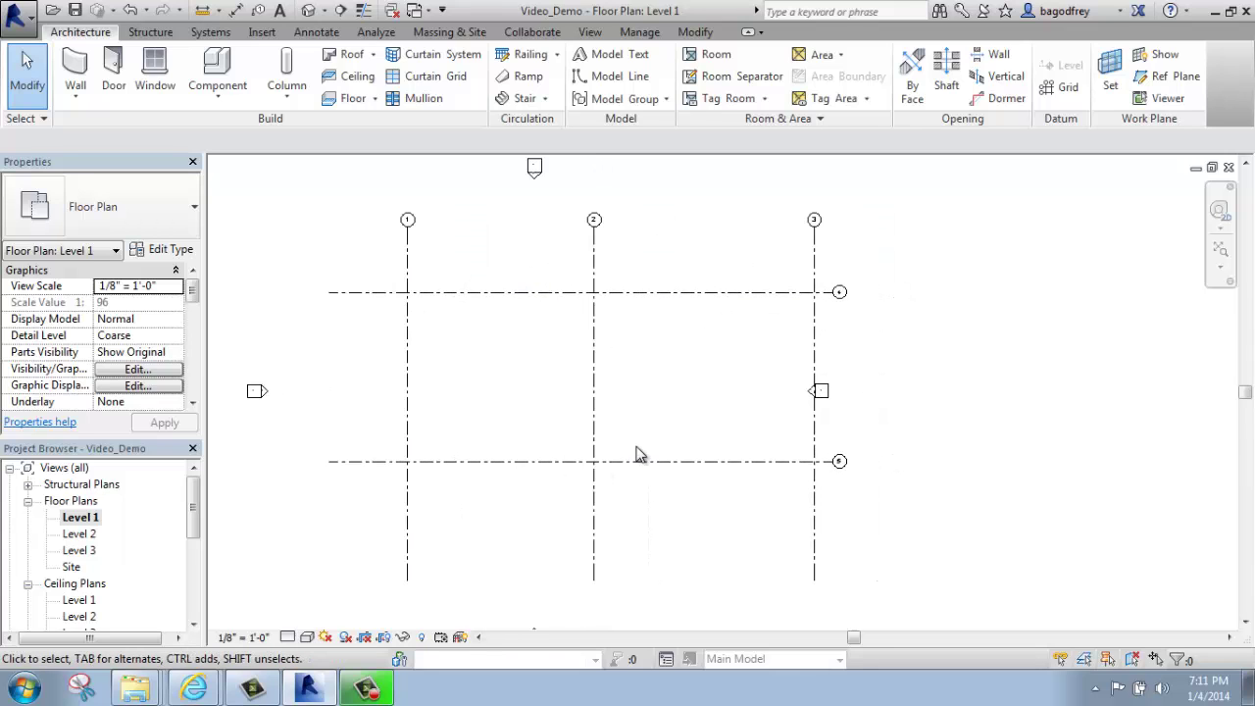